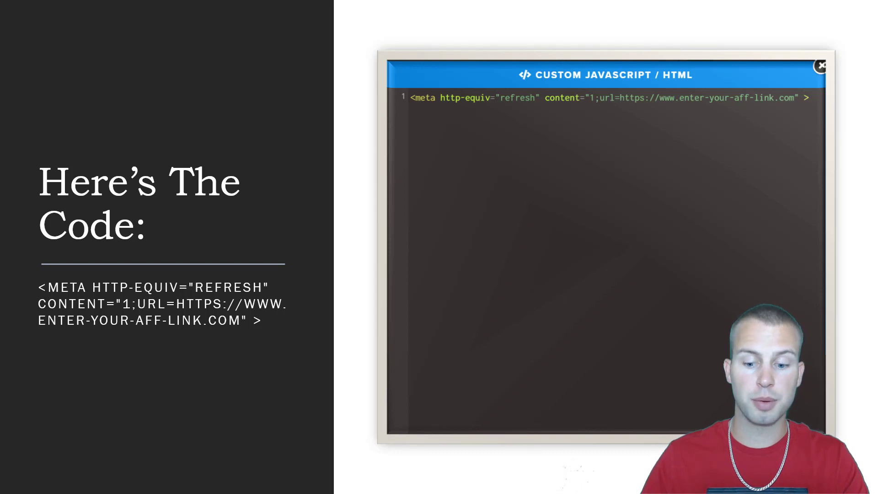
Sketch a Facebook ad frame labelled FB with an arrow pointing right.
key("Right")
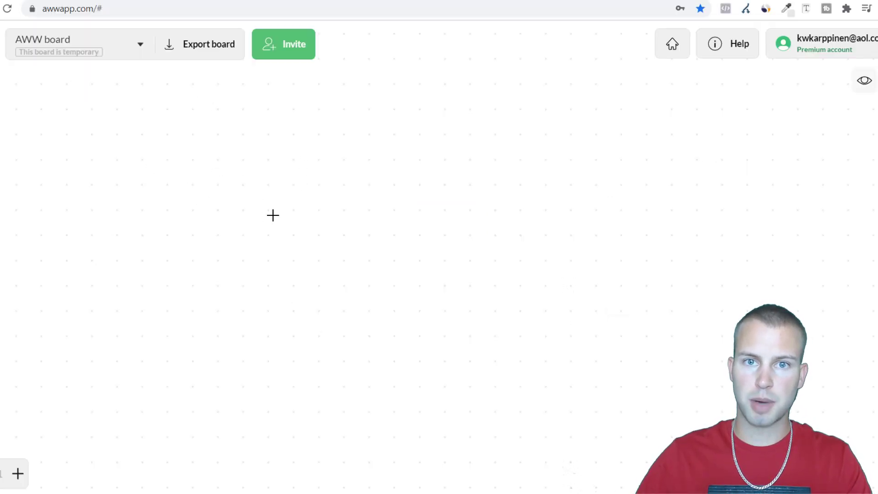
mouse_move(124, 184)
left_mouse_down()
mouse_move(123, 265)
mouse_move(198, 229)
mouse_move(137, 169)
mouse_move(129, 189)
mouse_move(138, 237)
mouse_move(175, 196)
mouse_move(138, 188)
left_mouse_up()
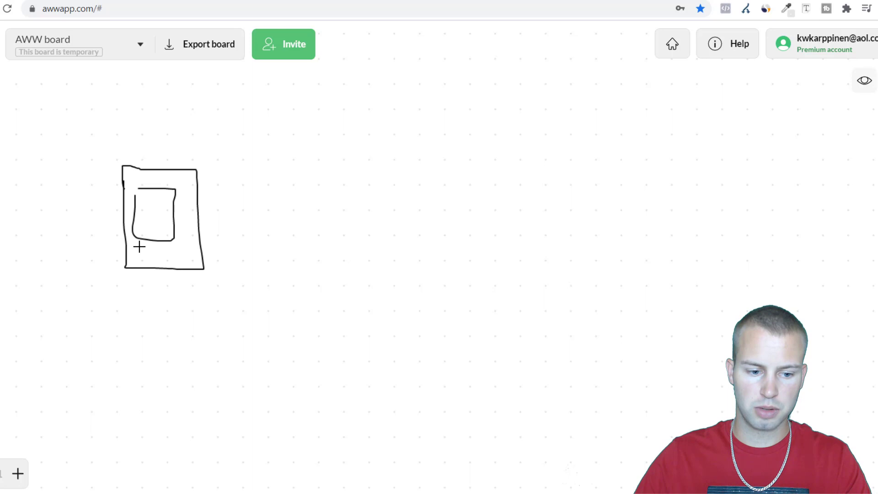
left_click_drag(133, 249, 172, 249)
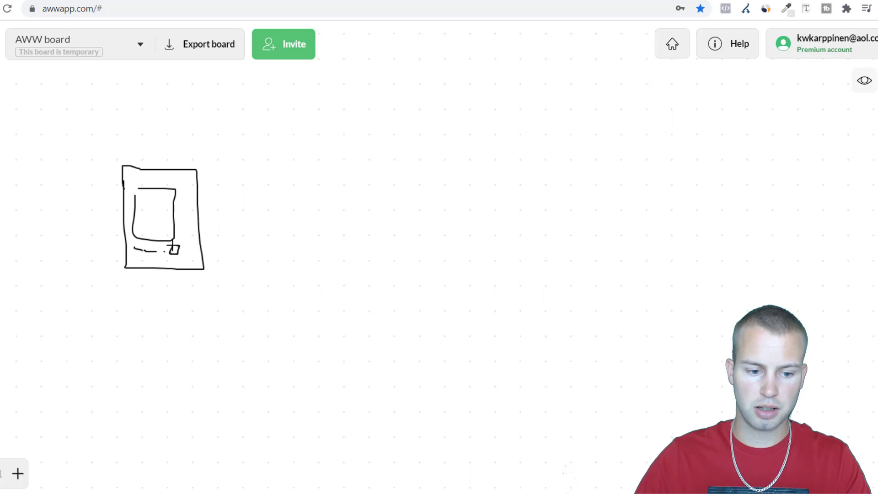
left_click_drag(136, 180, 175, 182)
left_click_drag(154, 133, 147, 154)
left_click_drag(146, 137, 162, 139)
left_click_drag(157, 133, 155, 153)
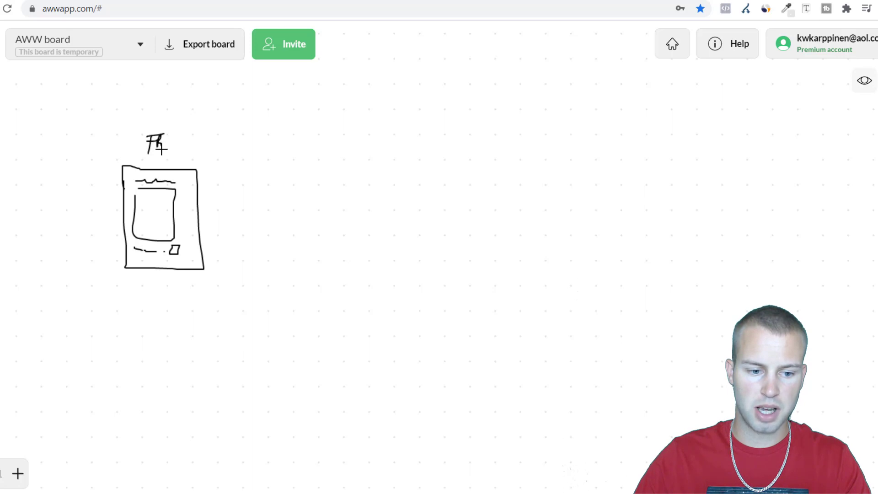
left_click_drag(214, 218, 250, 219)
mouse_move(241, 209)
left_mouse_down()
mouse_move(255, 210)
mouse_move(246, 234)
left_mouse_up()
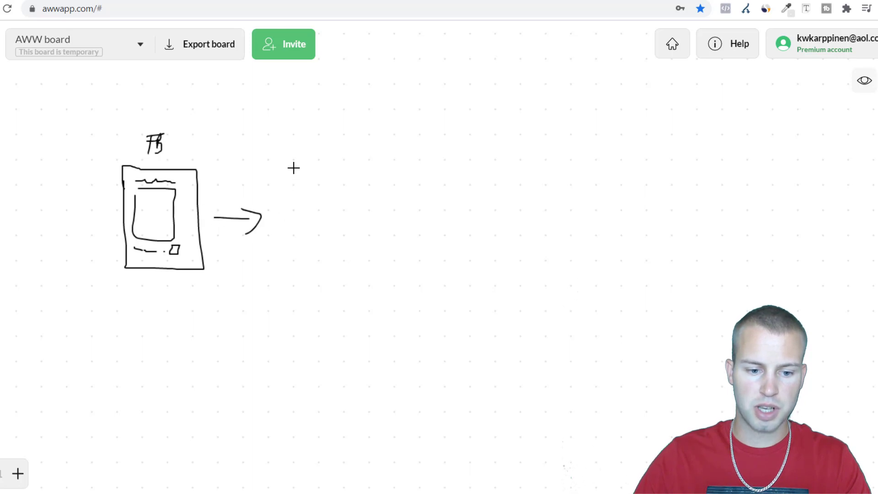
Draw the LP landing-page box with quiz content, a </> code note and an onward arrow.
mouse_move(291, 164)
left_mouse_down()
mouse_move(300, 233)
mouse_move(360, 259)
mouse_move(371, 164)
mouse_move(284, 151)
mouse_move(289, 165)
left_mouse_up()
left_click_drag(306, 115, 316, 130)
mouse_move(318, 117)
left_mouse_down()
mouse_move(317, 131)
mouse_move(325, 114)
mouse_move(320, 121)
left_mouse_up()
left_click_drag(304, 163, 316, 168)
left_click_drag(322, 164, 352, 163)
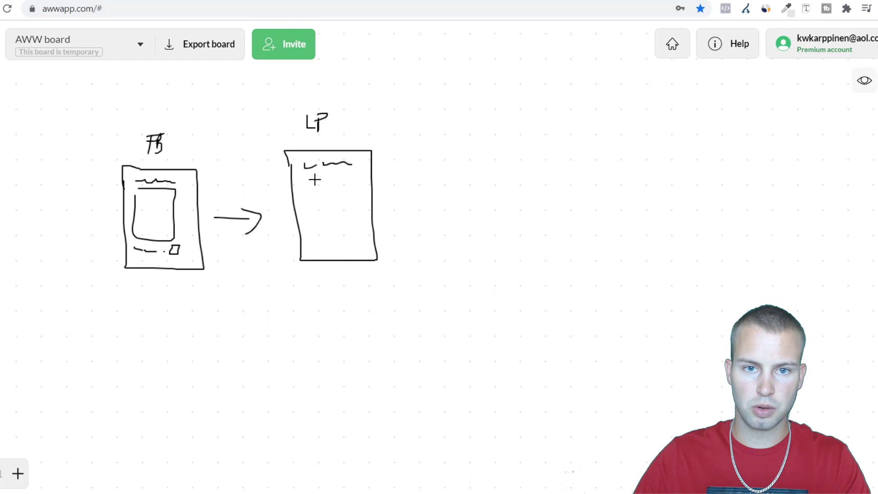
left_click_drag(309, 184, 355, 194)
left_click_drag(315, 221, 369, 222)
mouse_move(311, 286)
left_mouse_down()
mouse_move(313, 303)
mouse_move(355, 295)
mouse_move(361, 282)
mouse_move(364, 296)
left_mouse_up()
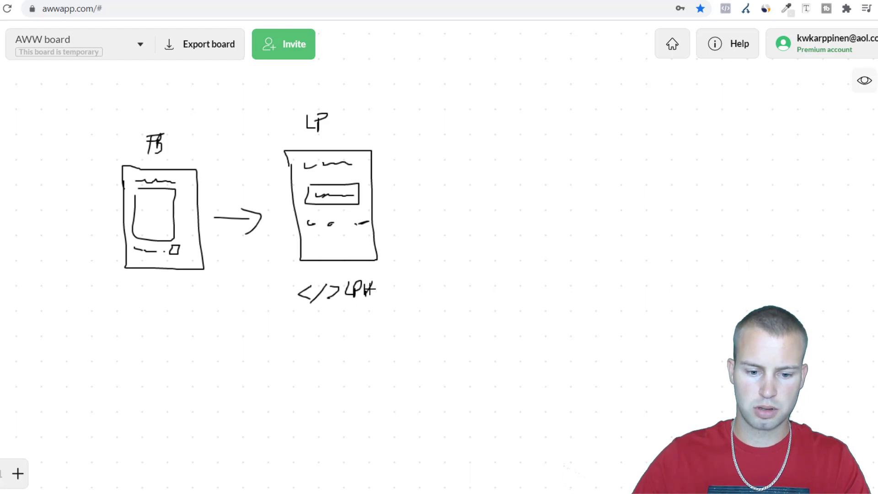
left_click_drag(366, 296, 399, 294)
left_click_drag(399, 205, 423, 211)
Draw a redirect page box labelled Red. with a </> Lead tag beneath it.
left_click(624, 456)
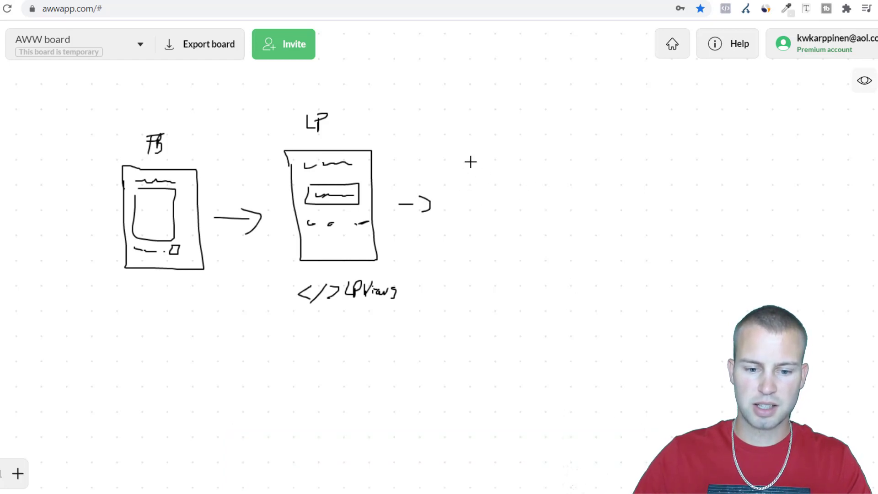
left_click_drag(463, 150, 465, 185)
mouse_move(464, 216)
left_mouse_down()
mouse_move(525, 245)
mouse_move(549, 187)
mouse_move(504, 143)
mouse_move(462, 143)
left_mouse_up()
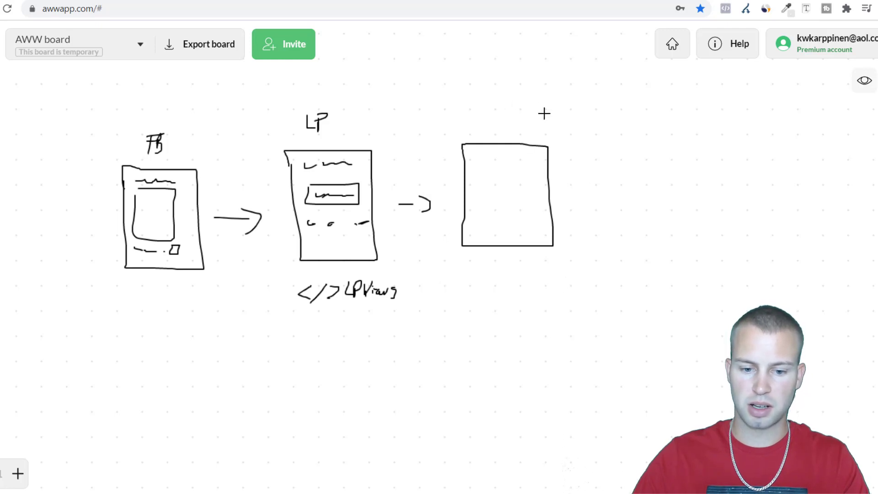
mouse_move(482, 111)
left_mouse_down()
mouse_move(481, 129)
mouse_move(484, 119)
mouse_move(494, 129)
mouse_move(522, 124)
left_mouse_up()
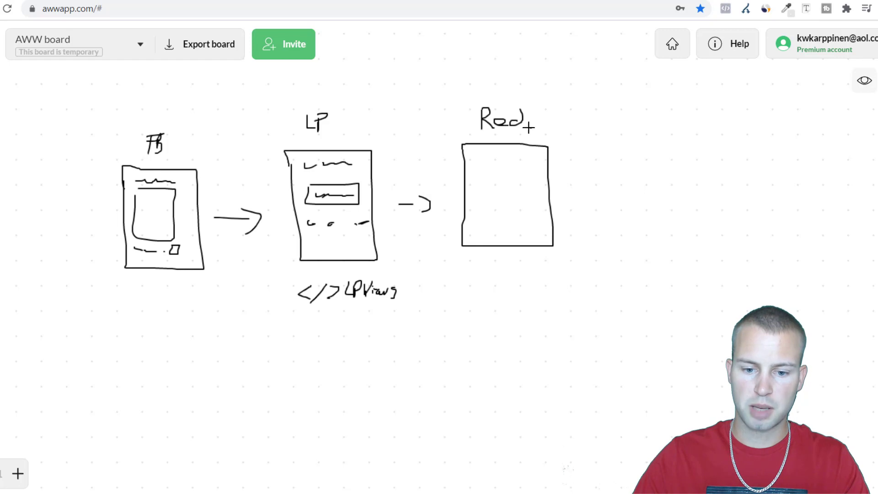
left_click(530, 128)
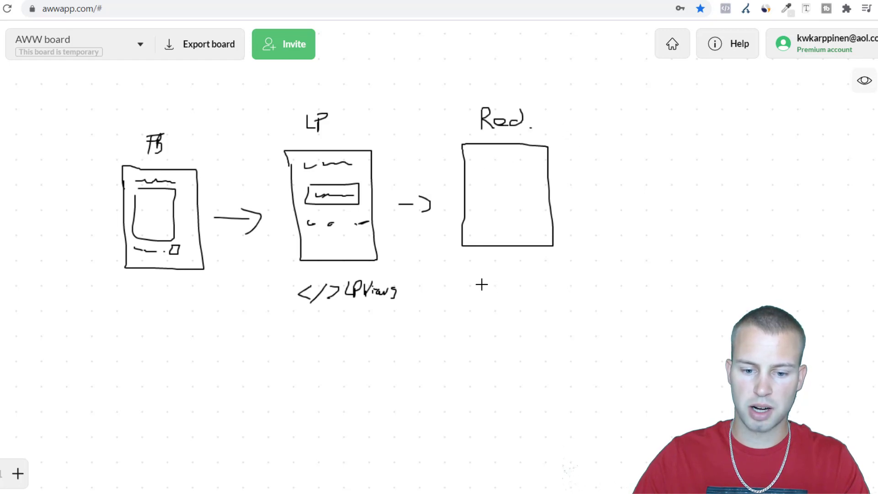
mouse_move(489, 282)
left_mouse_down()
mouse_move(492, 297)
mouse_move(538, 293)
mouse_move(548, 283)
mouse_move(556, 292)
mouse_move(563, 269)
left_mouse_up()
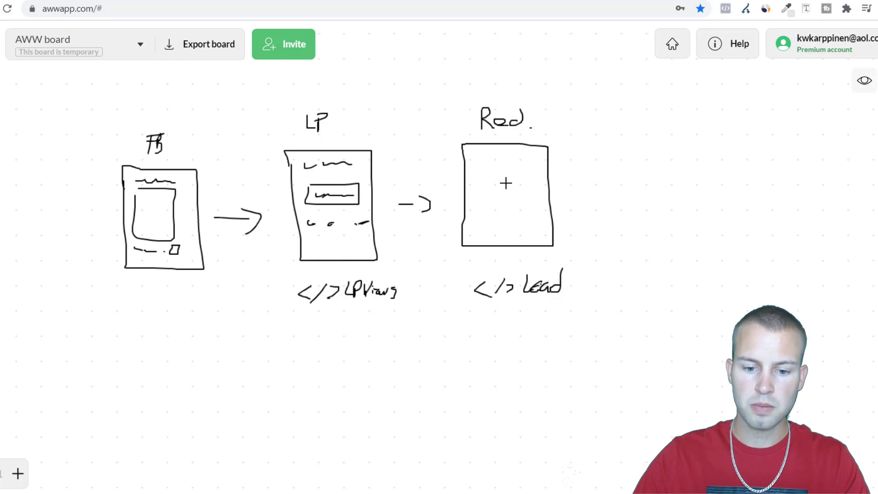
mouse_move(481, 156)
left_mouse_down()
mouse_move(503, 164)
mouse_move(533, 153)
mouse_move(481, 154)
left_mouse_up()
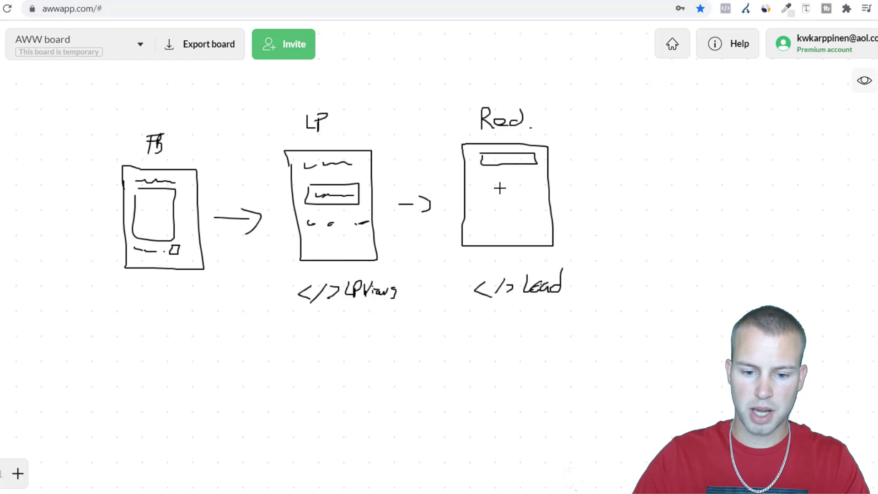
left_click_drag(500, 188, 499, 190)
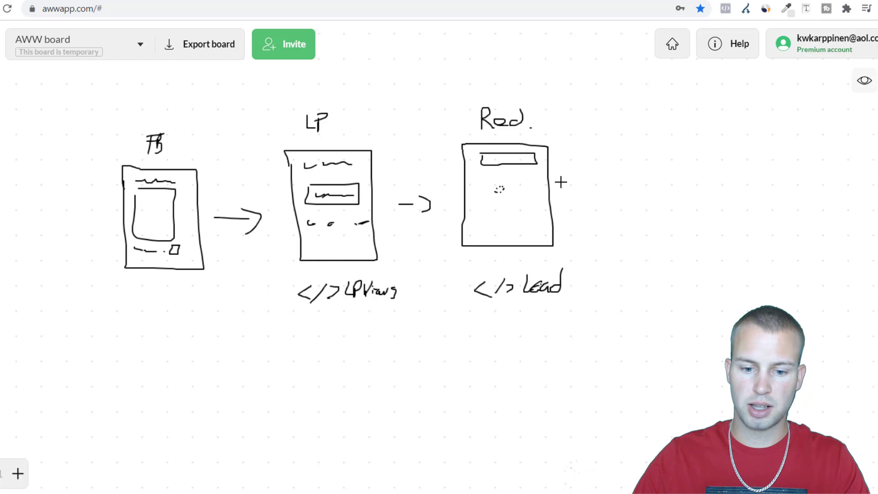
Arrow the redirect box to an affiliate offer page and box the </> Lead tag.
mouse_move(566, 190)
left_mouse_down()
mouse_move(593, 185)
mouse_move(592, 201)
left_mouse_up()
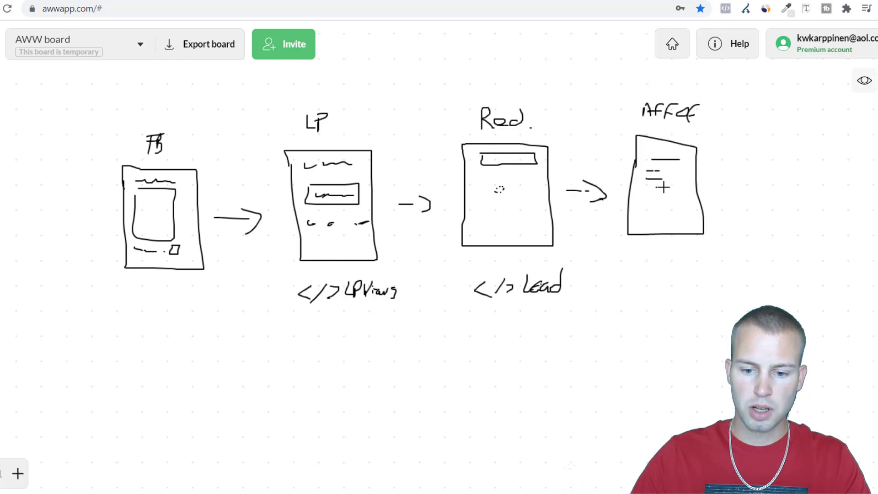
left_click_drag(644, 194, 711, 203)
left_click_drag(702, 206, 663, 213)
mouse_move(682, 170)
left_mouse_down()
mouse_move(678, 182)
mouse_move(695, 161)
left_mouse_up()
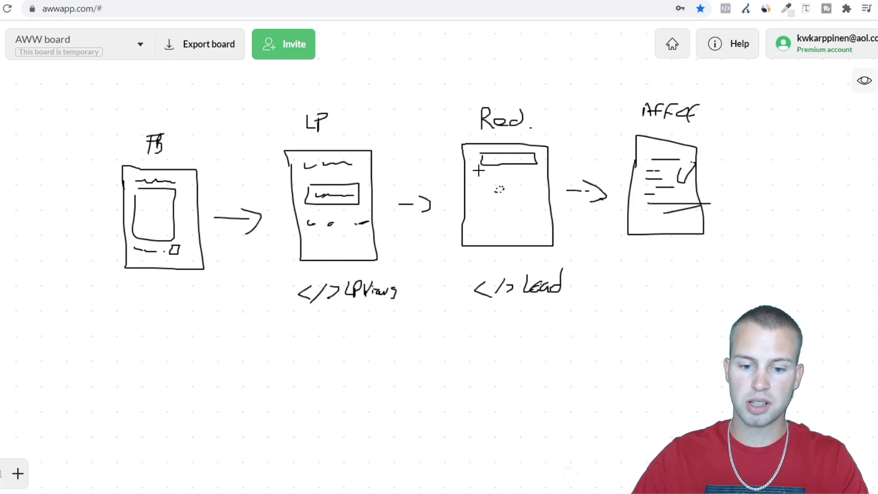
mouse_move(470, 268)
left_mouse_down()
mouse_move(471, 276)
mouse_move(590, 319)
mouse_move(554, 258)
mouse_move(465, 269)
left_mouse_up()
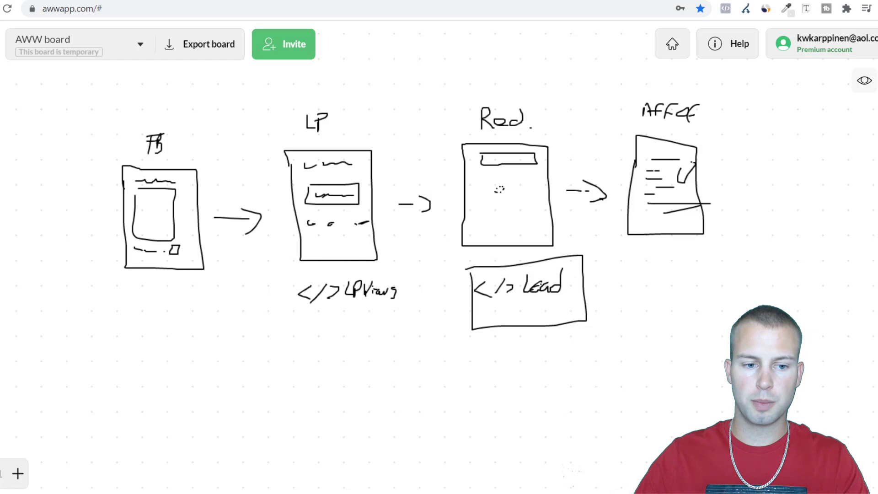
Open LP 1's live URL to show the auto-loan quiz landing page.
key("ctrl+Tab")
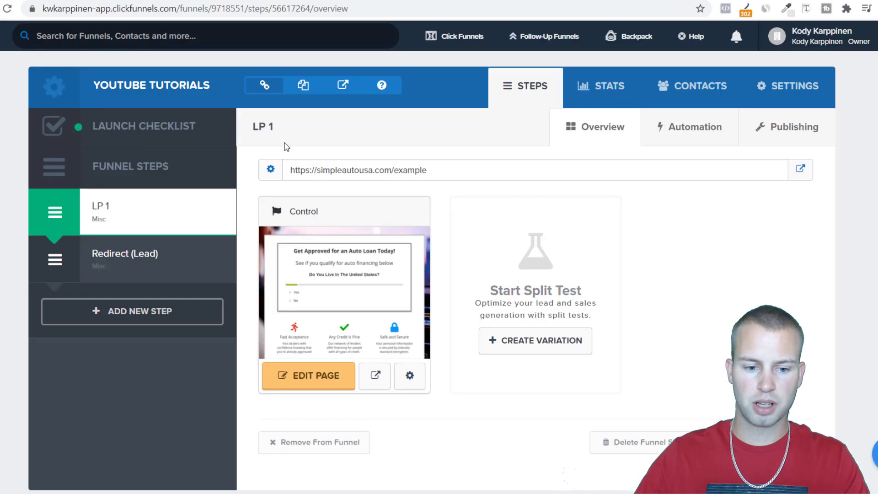
left_click(787, 173)
left_click(122, 14)
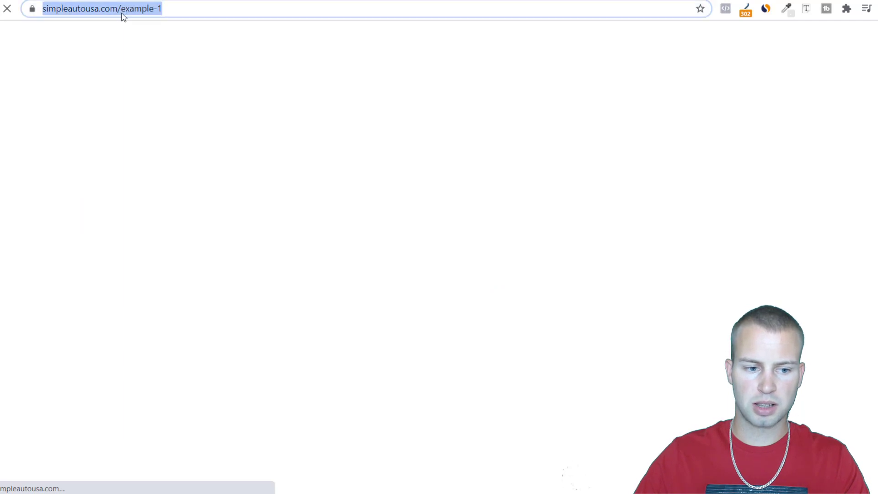
left_click(182, 14)
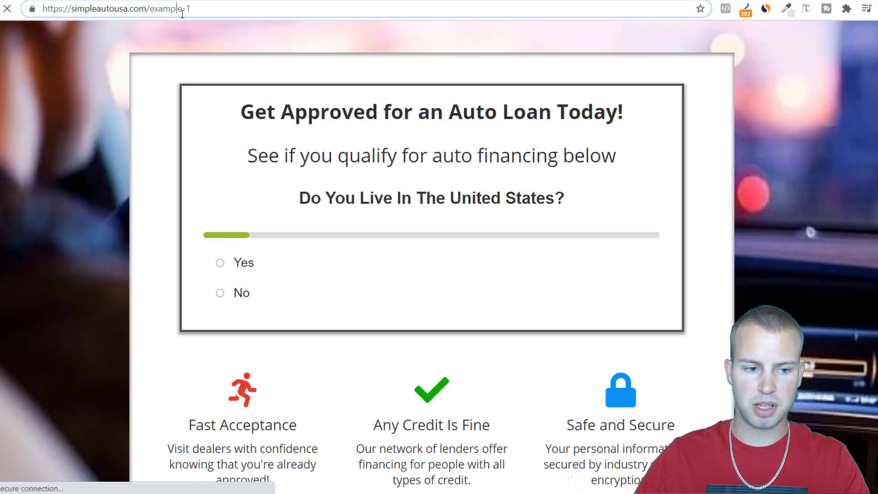
key("ctrl+w")
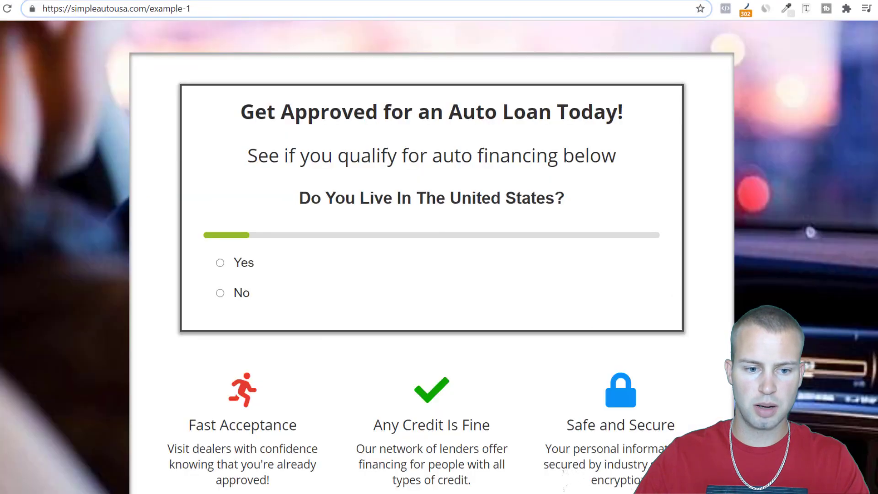
key("ctrl+w")
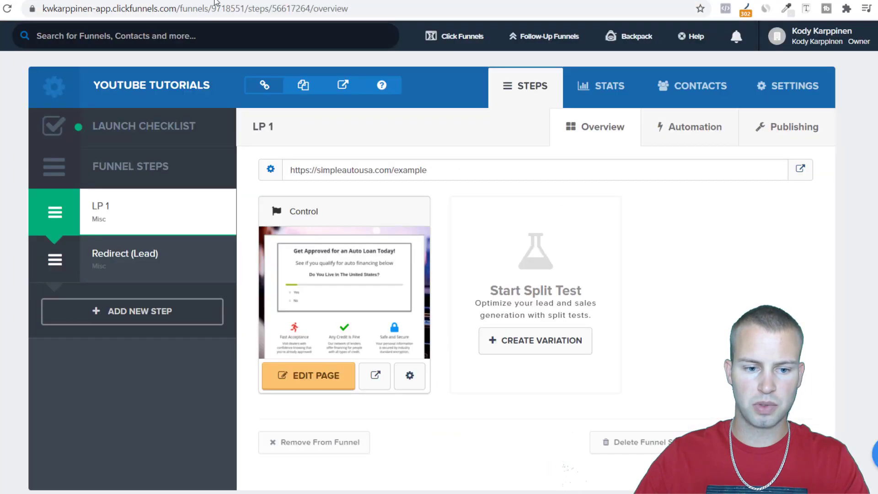
left_click_drag(316, 171, 347, 170)
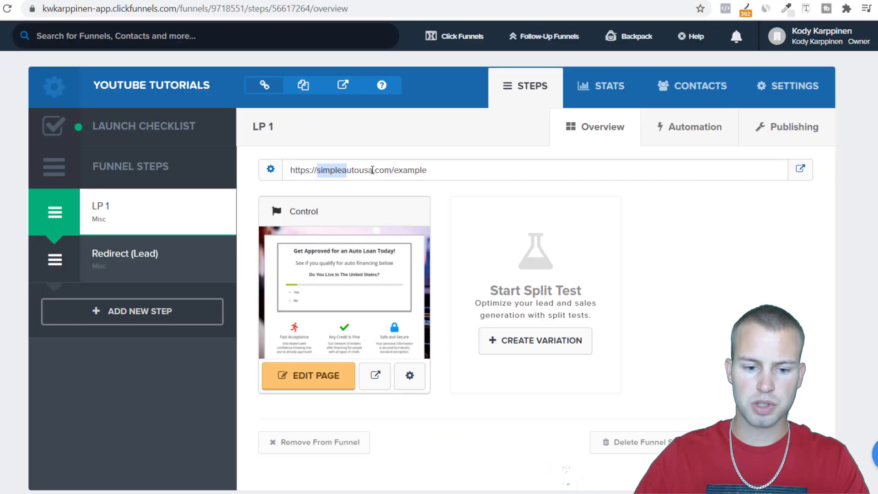
left_click(378, 169)
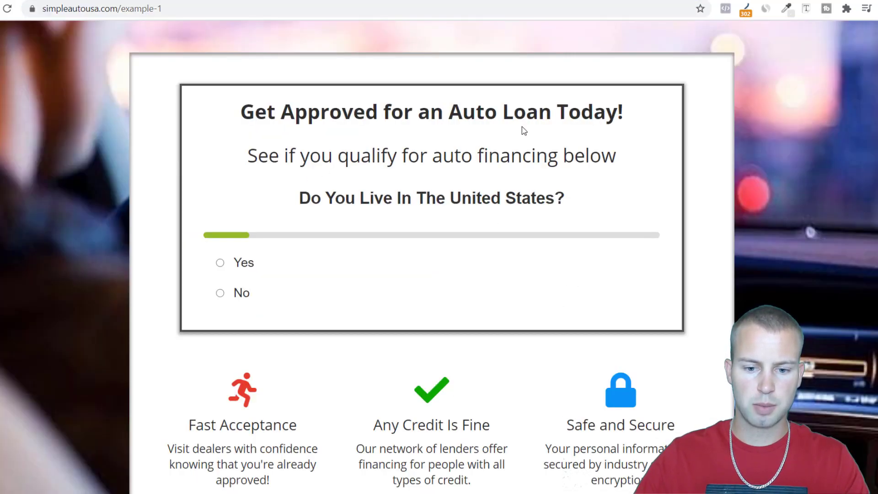
left_click_drag(251, 155, 591, 162)
Scroll through the live auto-loan quiz page, then close it to return to LP 1's overview.
left_click(590, 162)
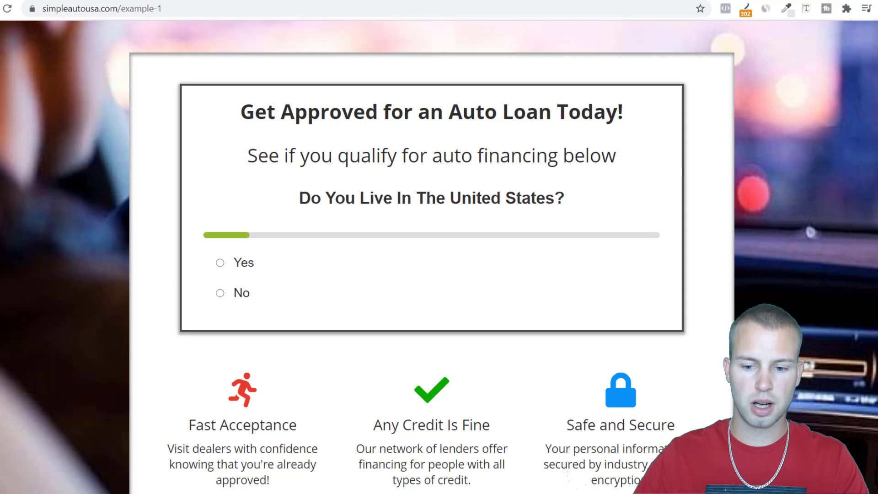
scroll(480, 238, "down", 1)
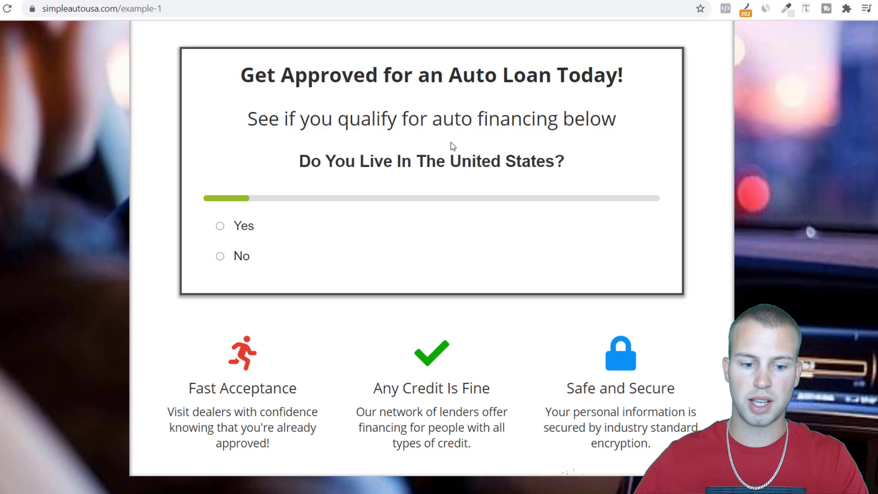
scroll(453, 145, "up", 1)
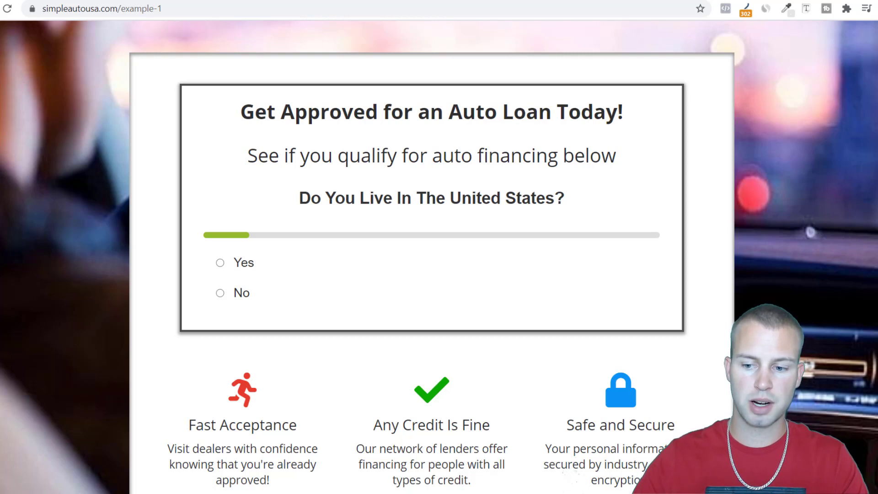
scroll(432, 265, "down", 1)
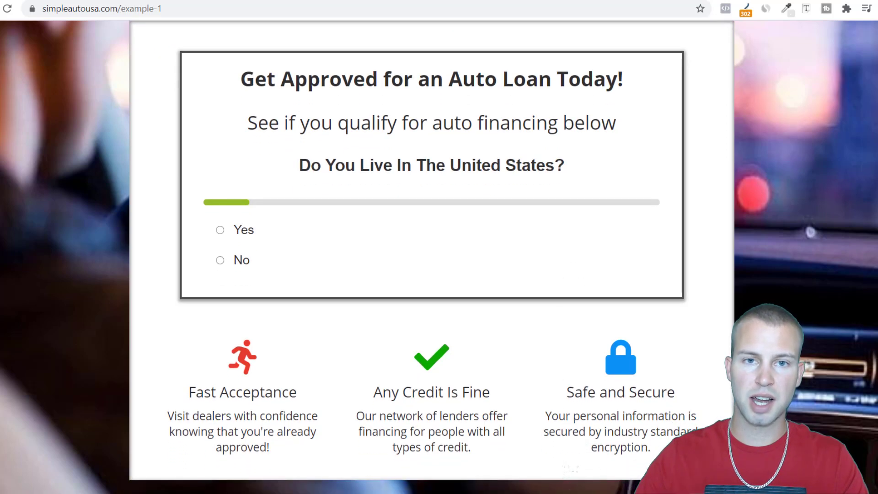
scroll(472, 182, "down", 1)
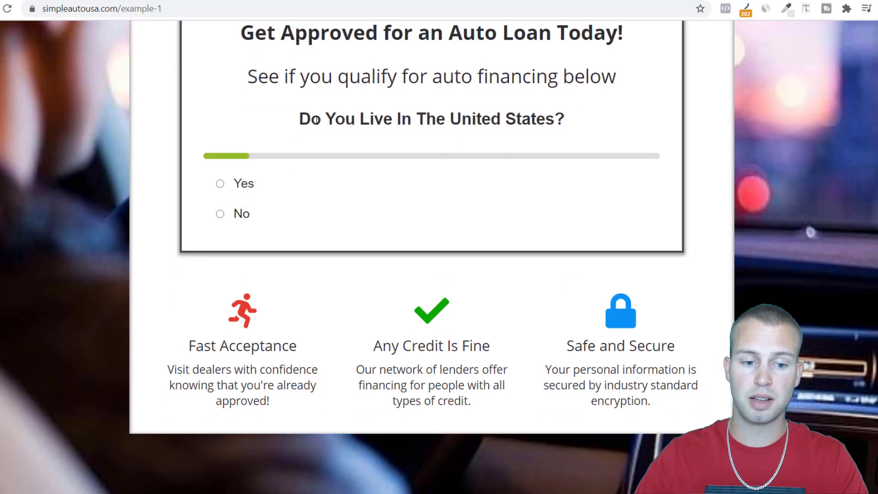
scroll(826, 218, "down", 5)
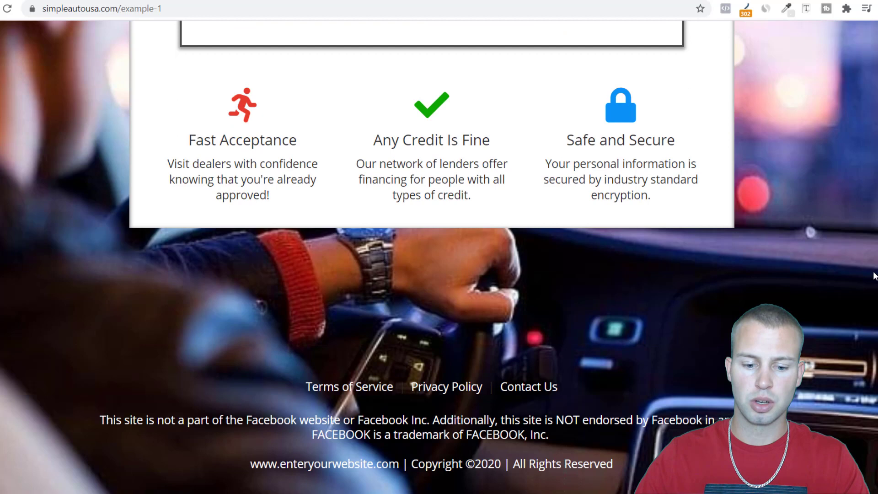
scroll(874, 275, "up", 2)
scroll(873, 276, "up", 4)
scroll(874, 276, "down", 1)
scroll(471, 277, "up", 1)
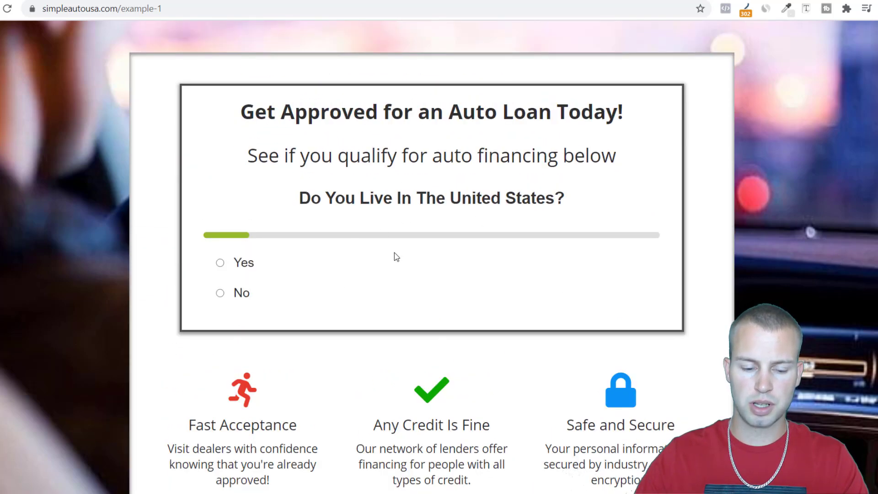
key("ctrl+w")
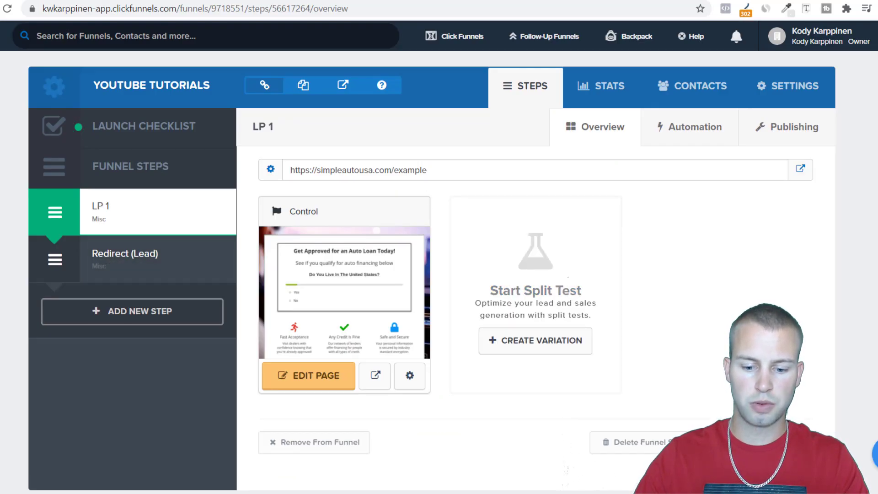
mouse_move(558, 493)
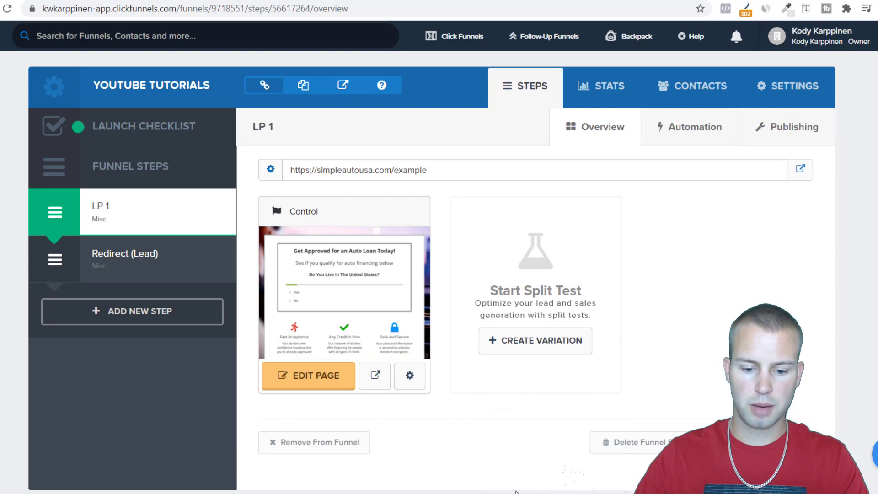
In Notepad, inspect the Facebook Pixel ID in the init and image URL lines.
left_click(528, 493)
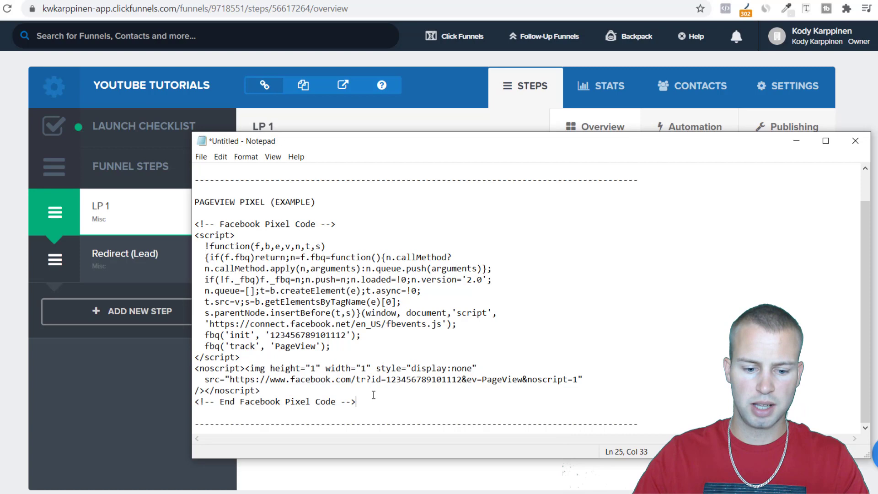
left_click(279, 335)
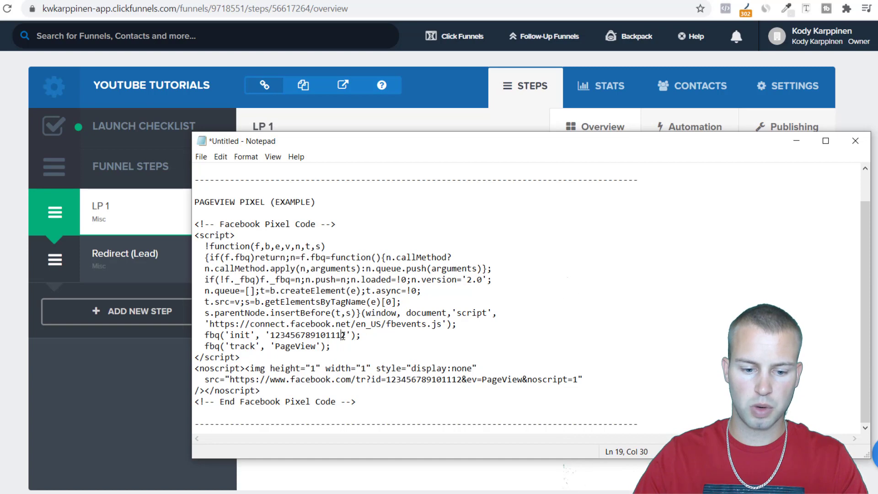
key("Right")
left_click_drag(345, 335, 271, 337)
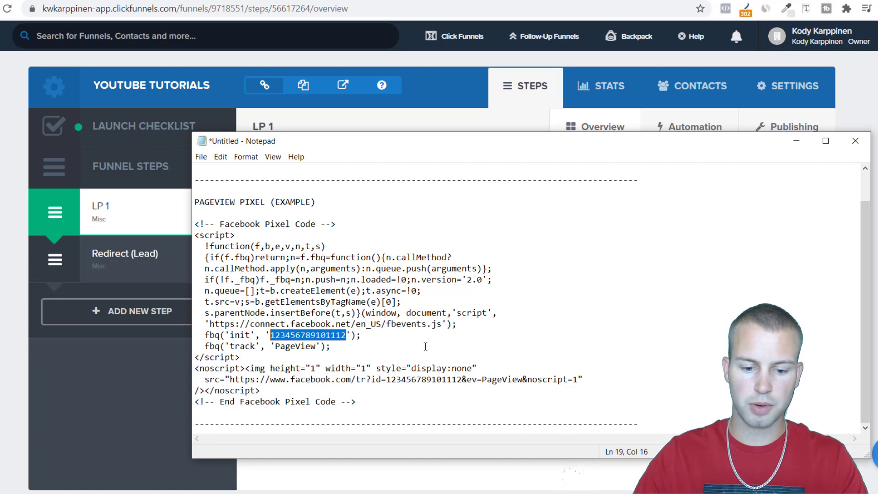
left_click_drag(386, 379, 512, 379)
left_click(457, 379)
Select the whole Facebook Pixel code block and copy it.
left_click_drag(286, 346, 325, 347)
left_click_drag(359, 403, 219, 224)
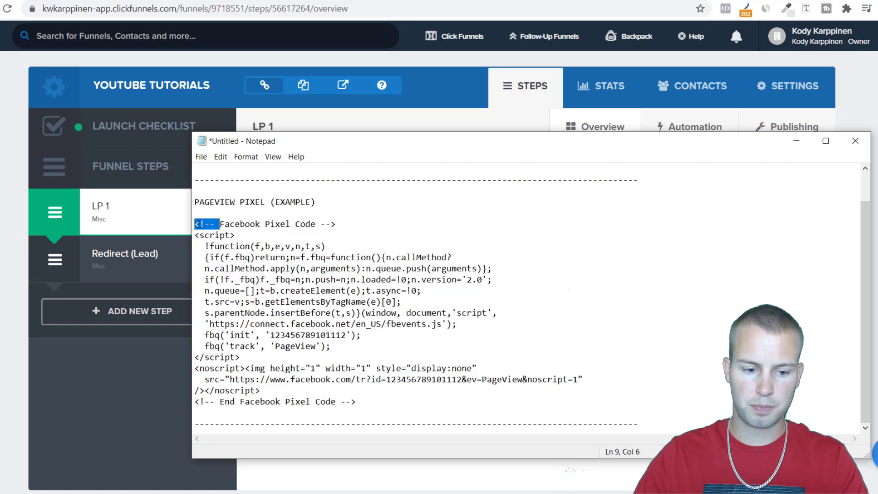
left_click(322, 351)
left_click_drag(359, 402, 195, 224)
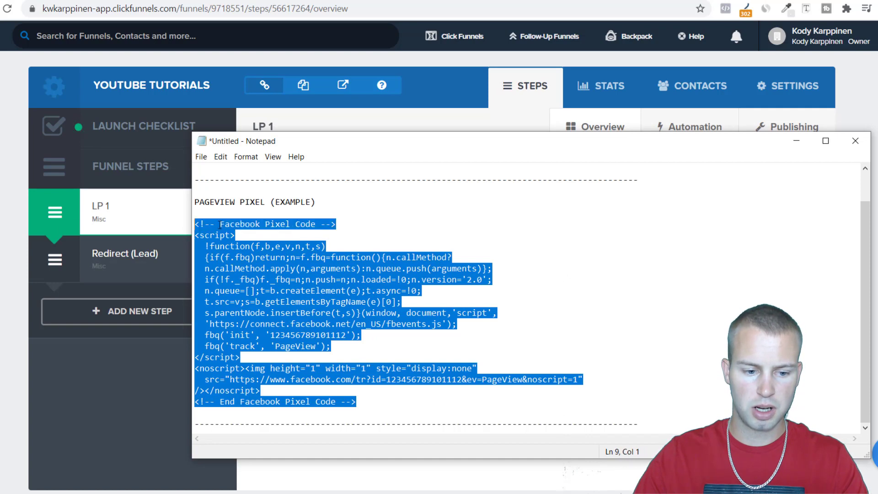
right_click(220, 225)
left_click(92, 257)
Paste the pixel code into LP 1's Header Code, then preview and check it with Pixel Helper.
left_click(146, 215)
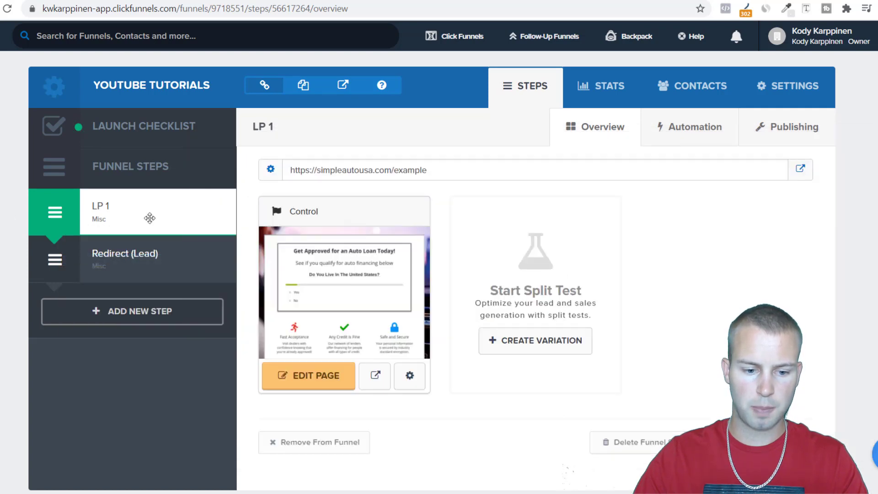
left_click(300, 372)
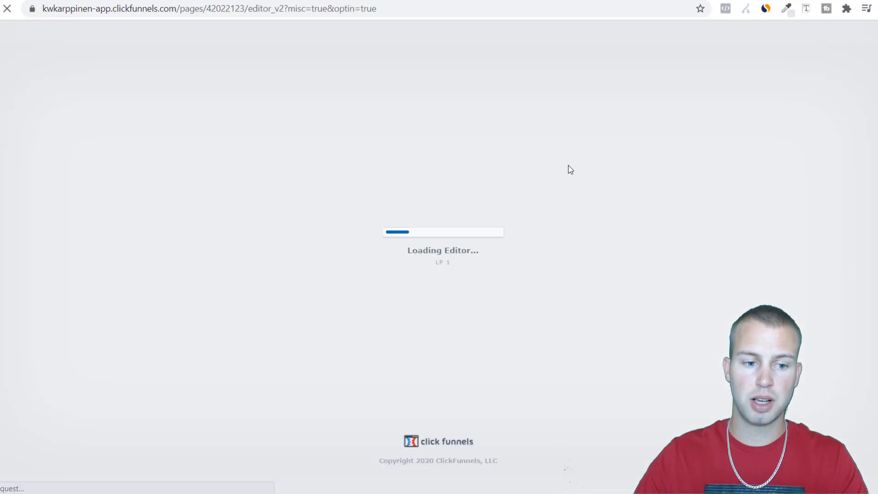
mouse_move(161, 40)
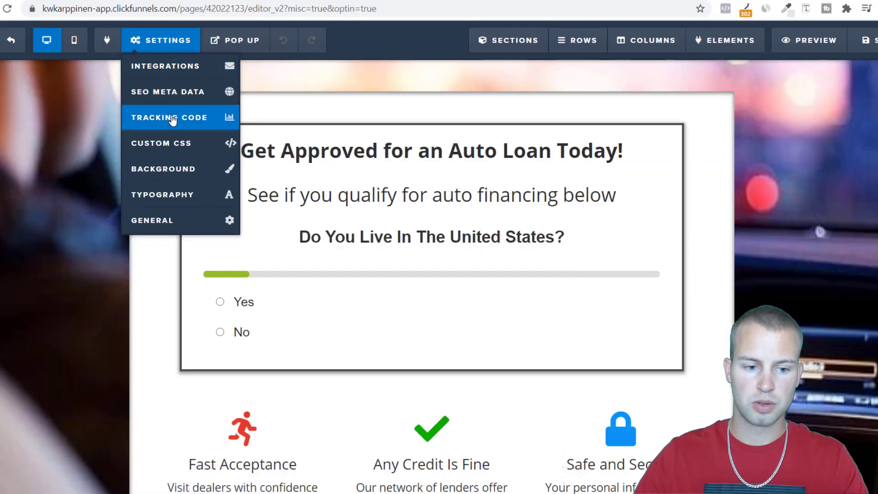
left_click(226, 114)
key("ctrl+v")
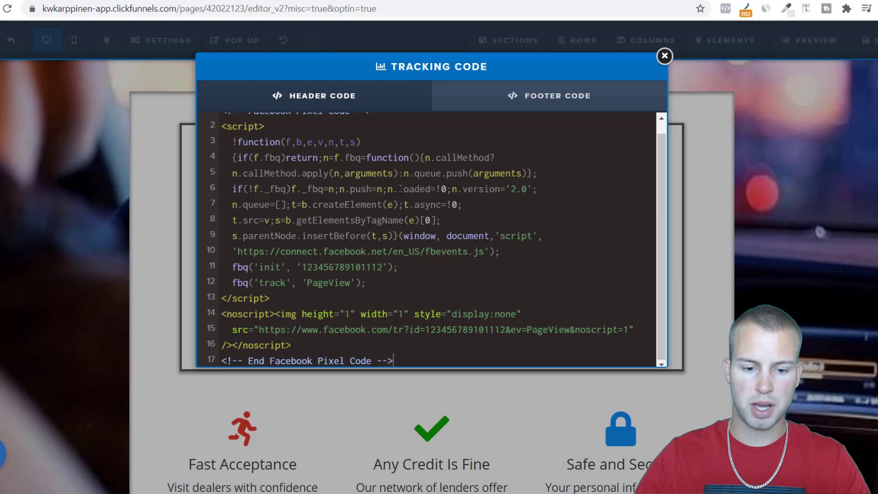
left_click(52, 263)
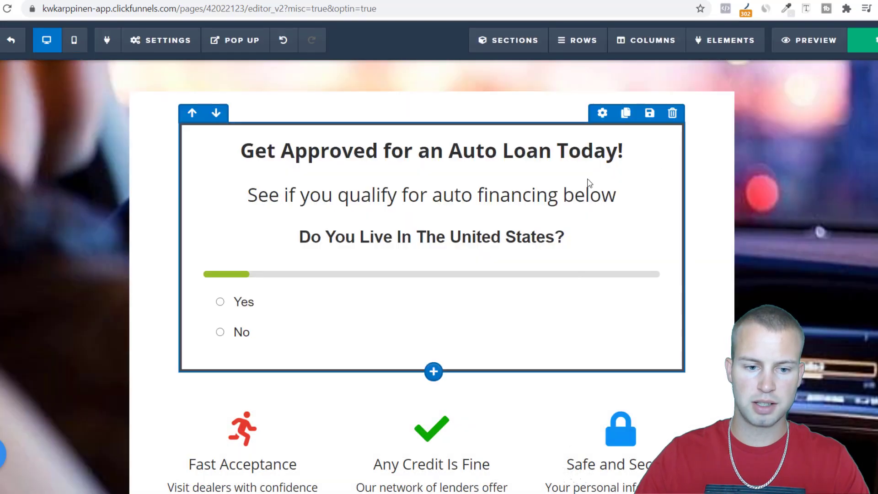
left_click(814, 40)
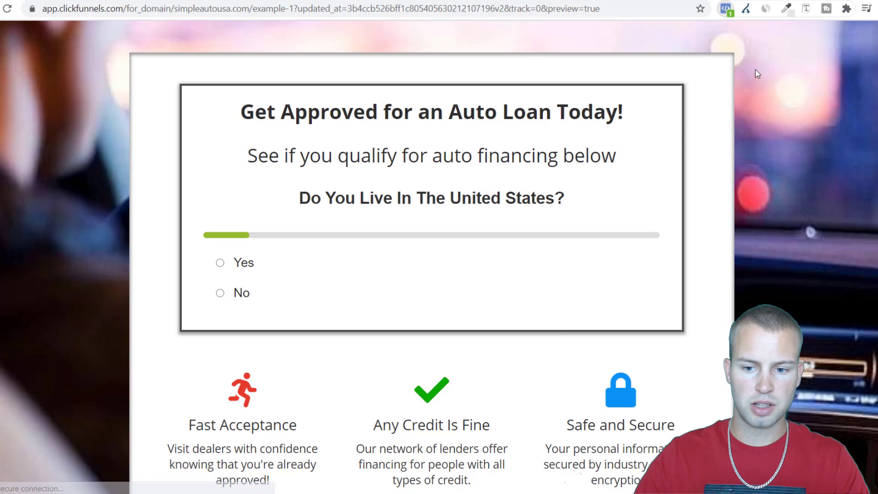
left_click(725, 8)
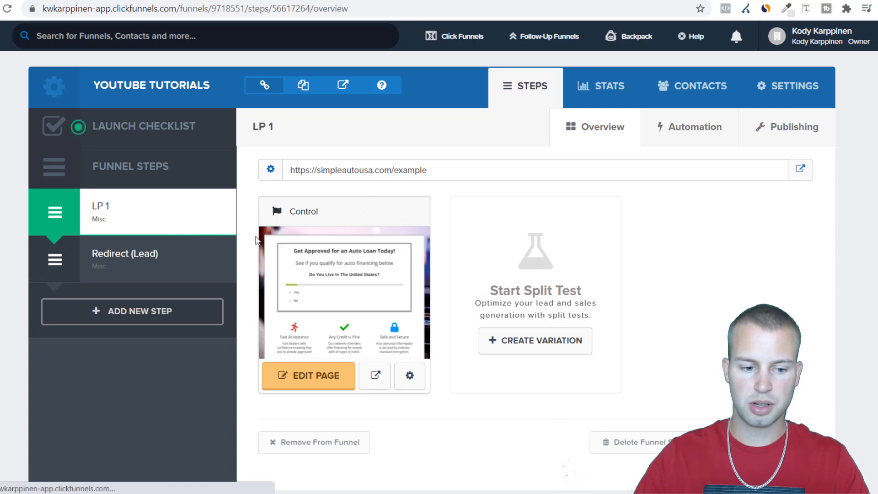
Replace the Redirect (Lead) page's header tracking code with the copied Facebook Pixel code.
left_click(153, 251)
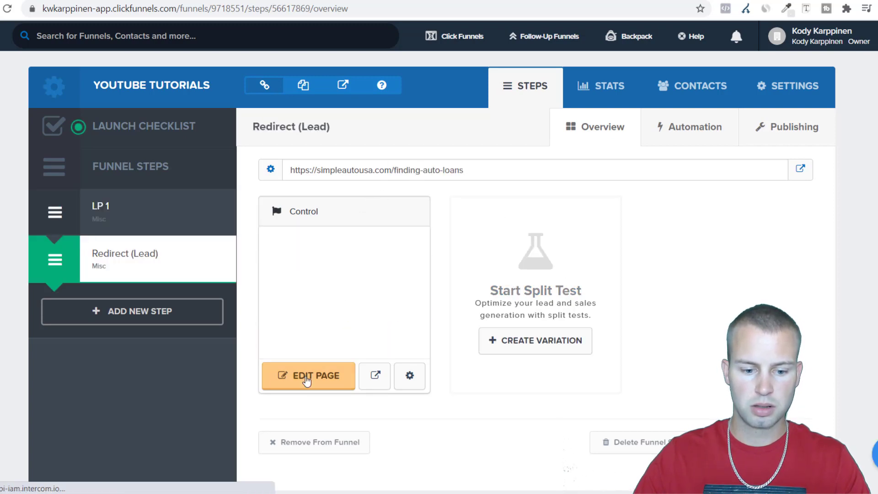
left_click(301, 374)
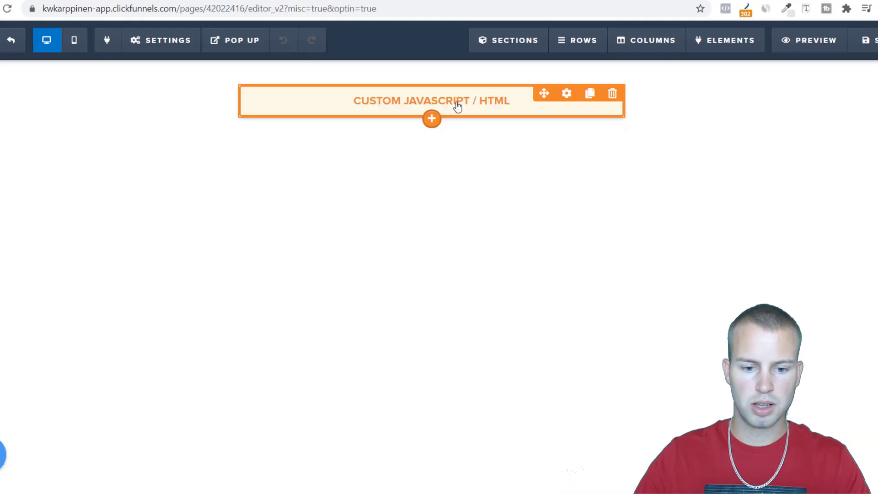
mouse_move(167, 46)
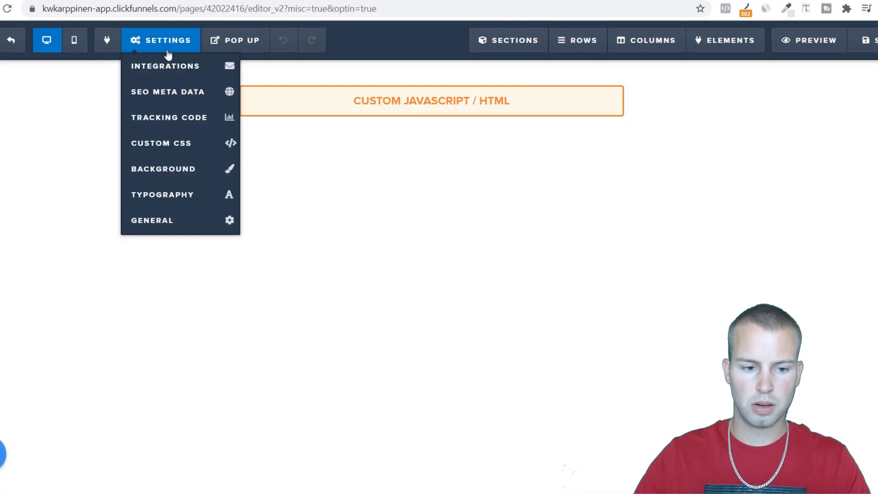
left_click(177, 117)
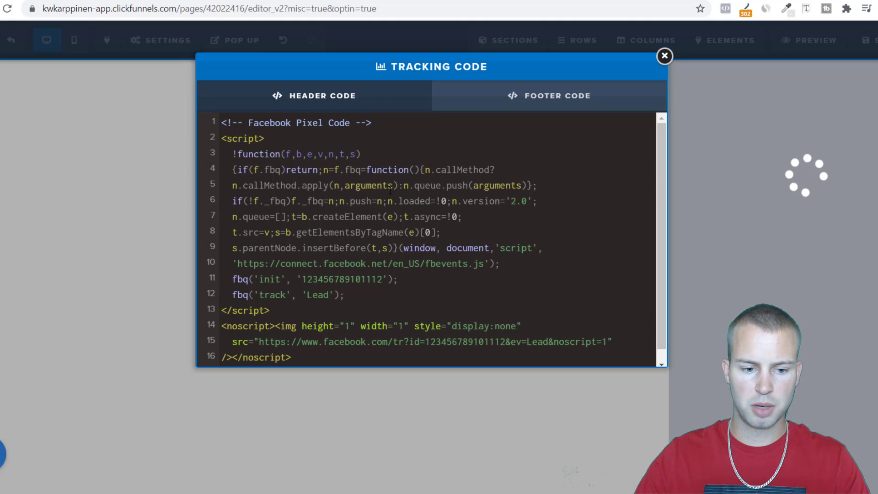
scroll(347, 357, "down", 1)
left_click_drag(393, 358, 311, 114)
key("BackSpace")
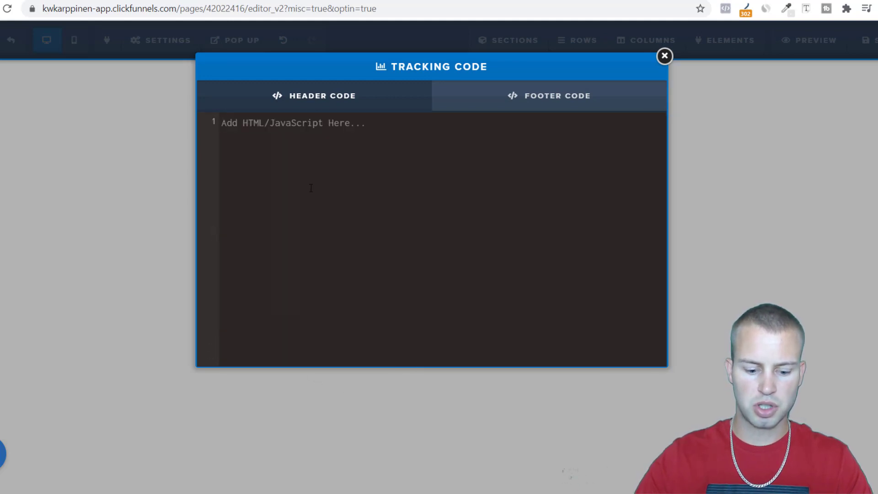
key("ctrl+v")
scroll(467, 217, "up", 1)
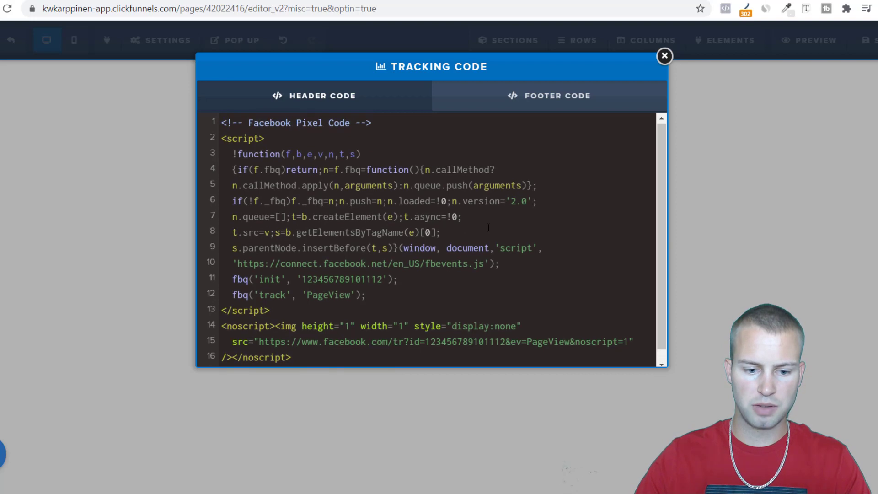
scroll(488, 227, "down", 1)
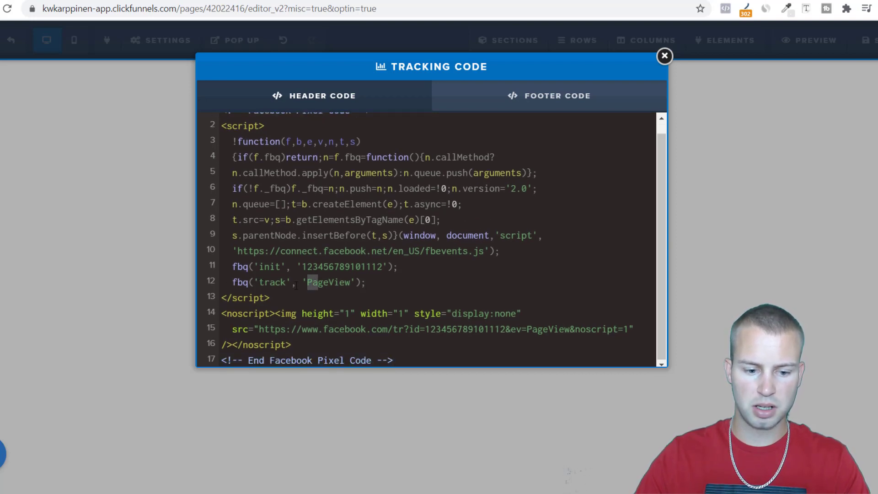
Replace PageView with Lead in the pixel's track call and noscript URL, then save.
left_click(350, 282)
left_click_drag(351, 282, 308, 283)
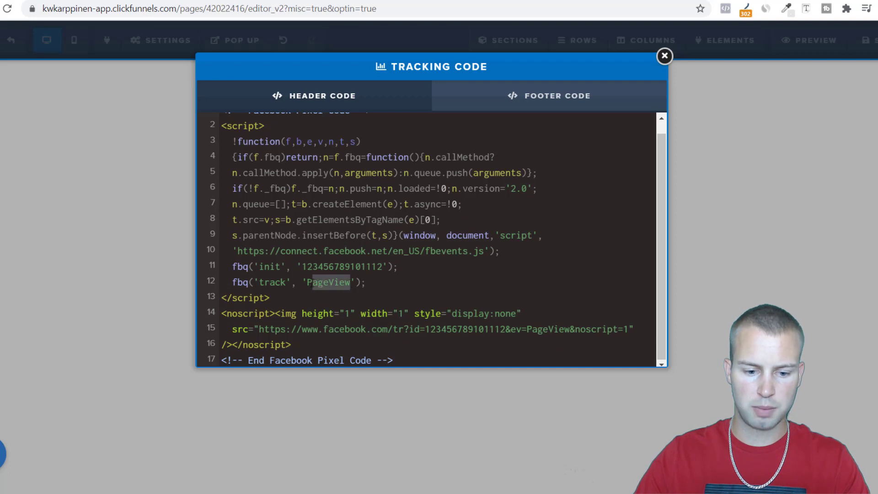
type("Led")
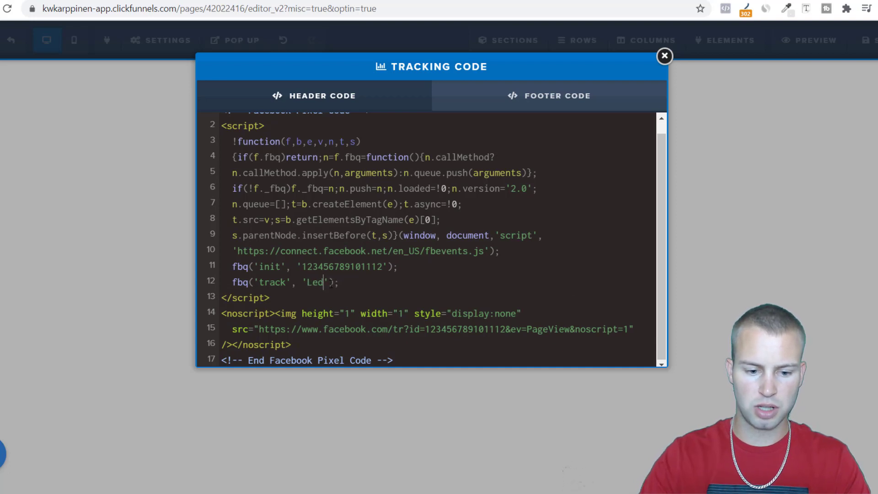
type("a")
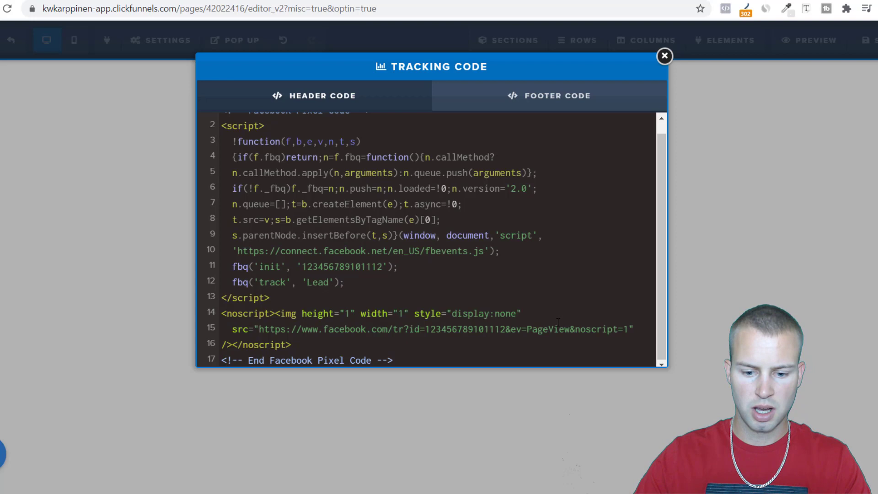
left_click(527, 329)
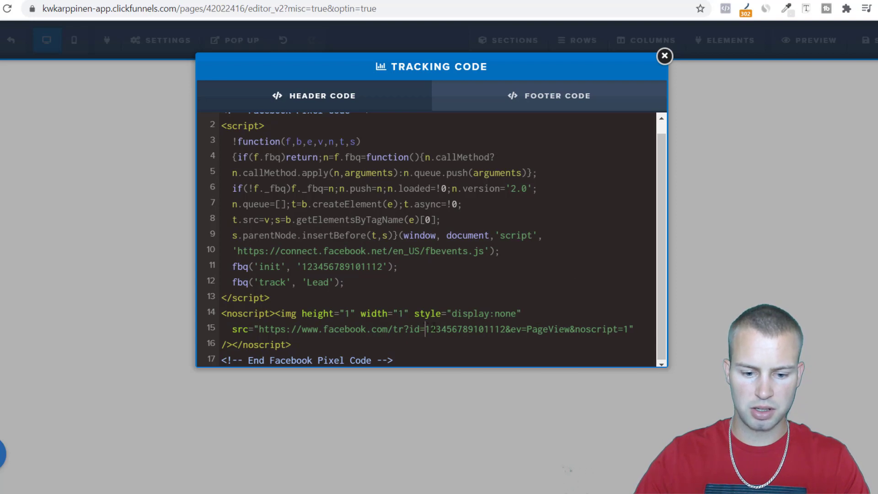
left_click_drag(426, 329, 478, 329)
left_click(478, 328)
left_click_drag(307, 268, 361, 267)
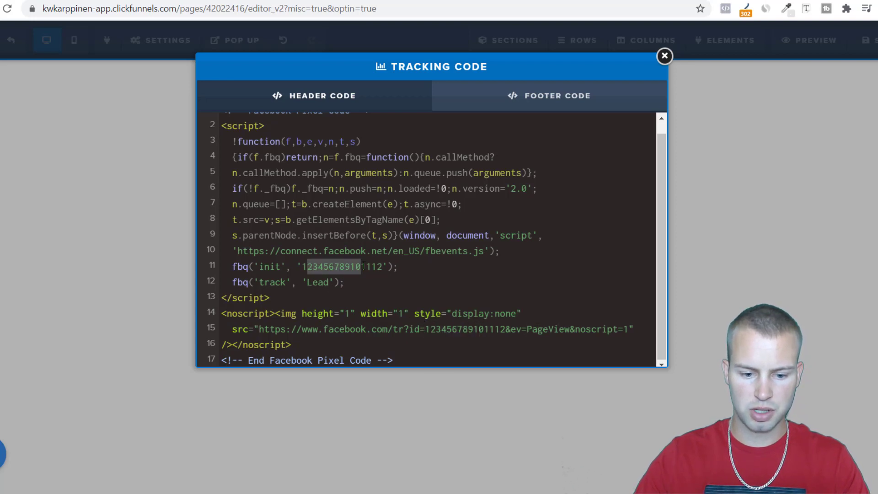
left_click(361, 268)
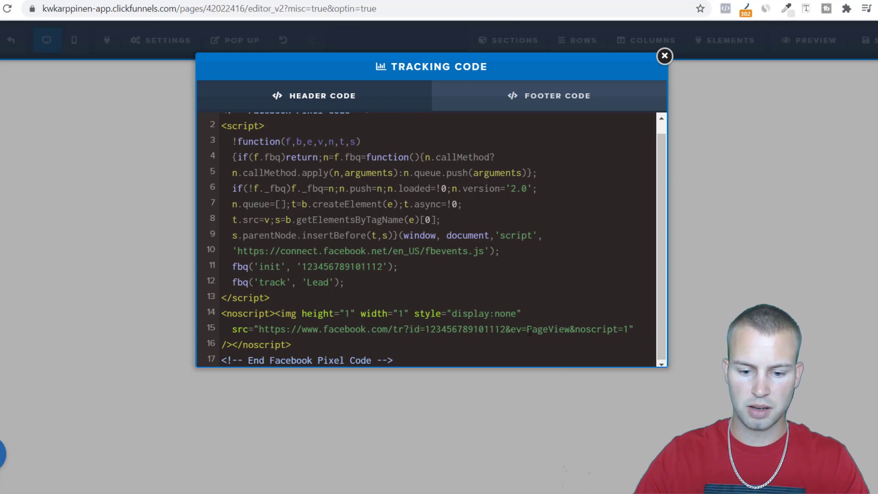
left_click_drag(527, 329, 566, 329)
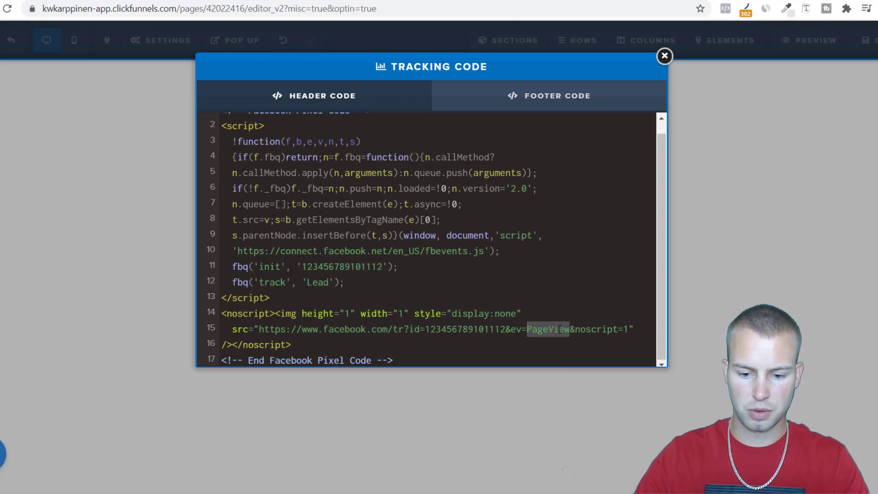
type("Lead")
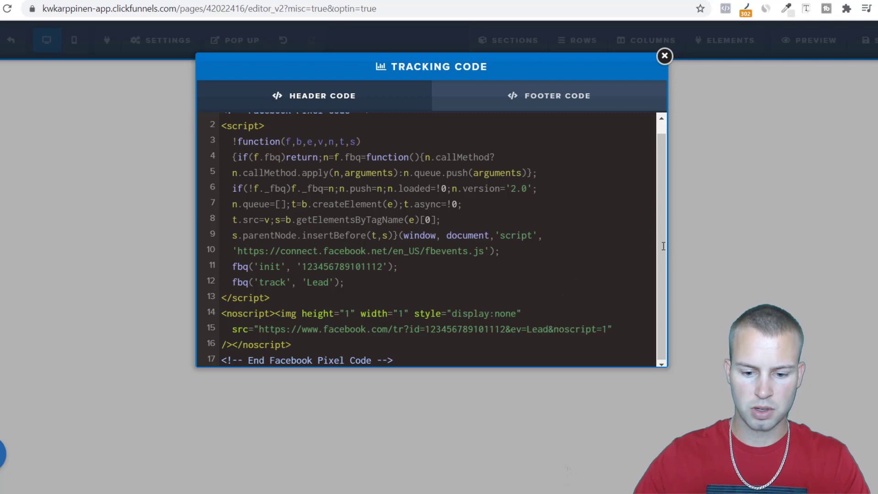
left_click(867, 46)
Open the Custom JavaScript/HTML element's code editor and close it while still empty.
left_click(868, 46)
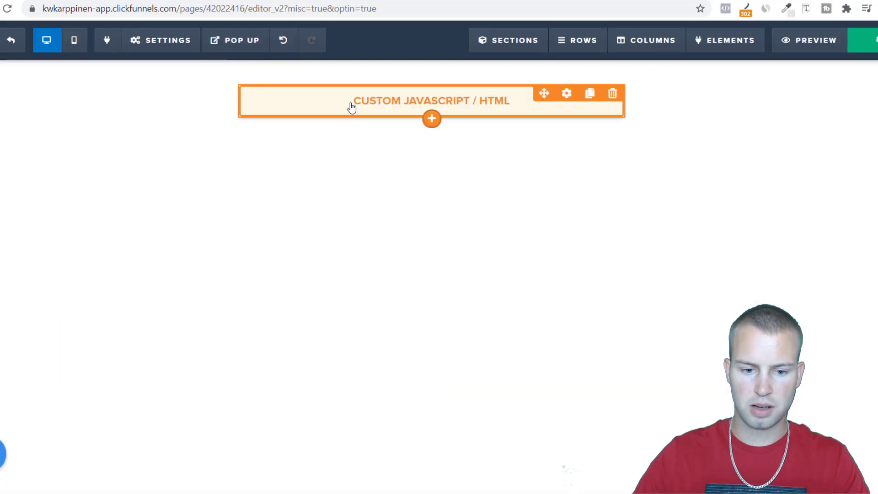
left_click(351, 108)
left_click(777, 179)
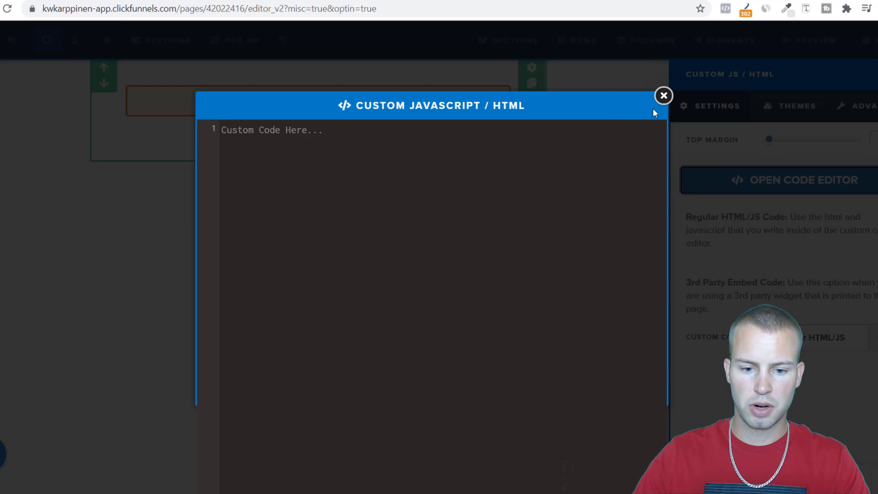
left_click(663, 95)
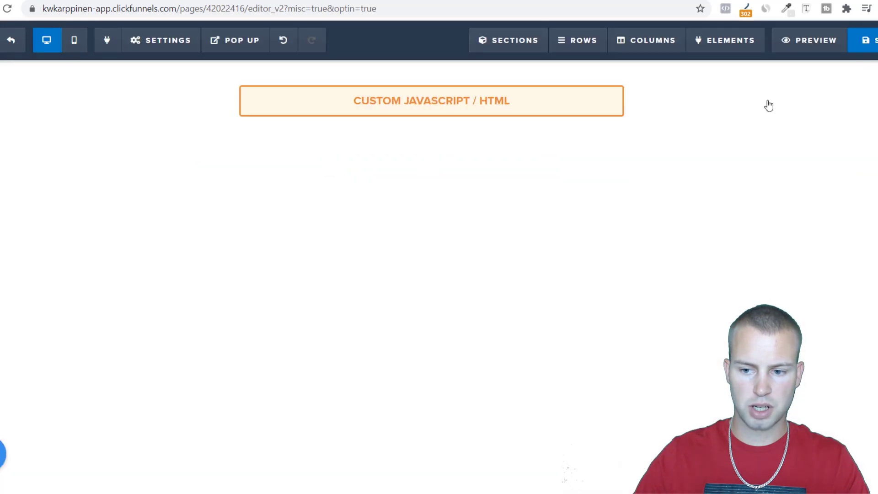
Preview the redirect page and confirm Pixel Helper reports a Lead event.
left_click(809, 46)
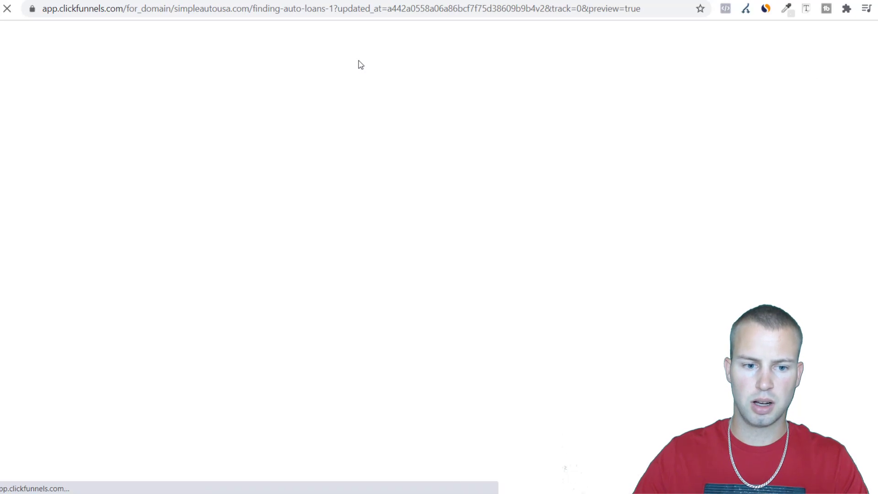
left_click(725, 9)
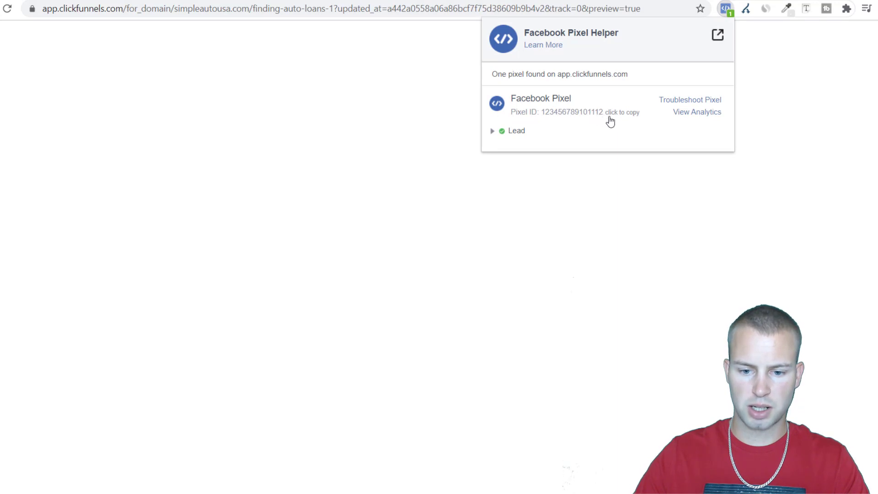
left_click(494, 135)
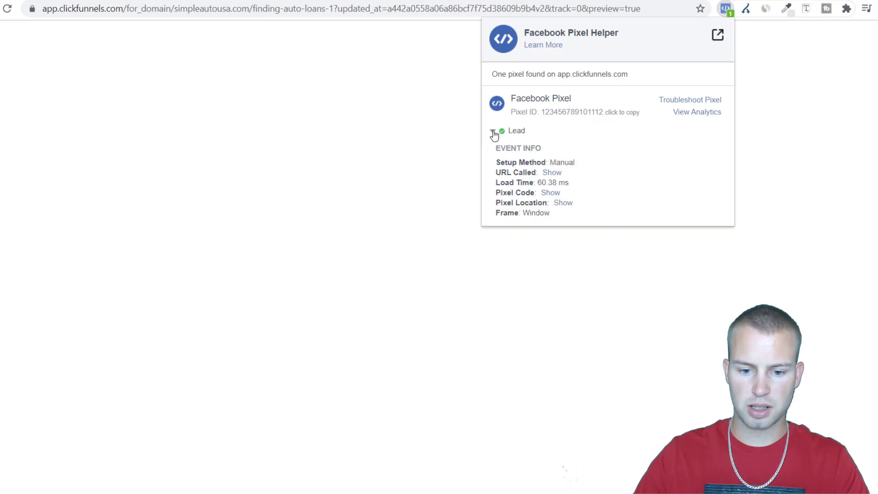
left_click(494, 134)
left_click(372, 143)
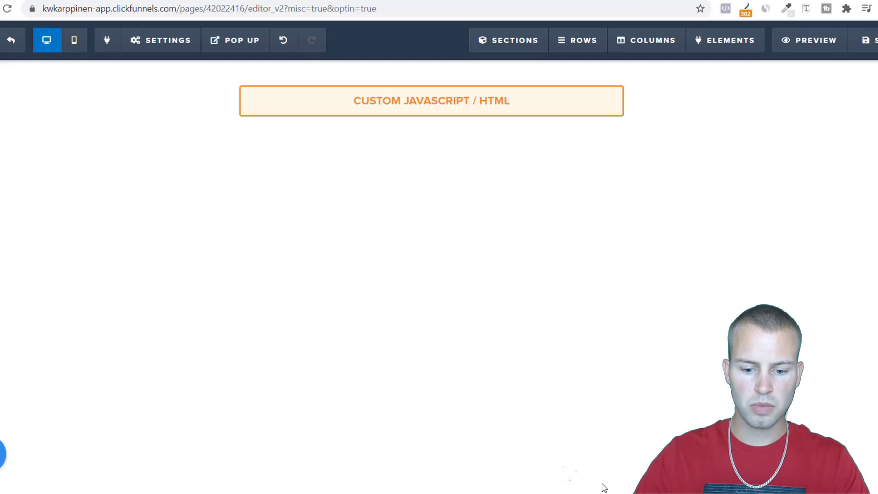
key("alt+Tab")
Copy the meta refresh line from the Notepad notes.
left_click(505, 291)
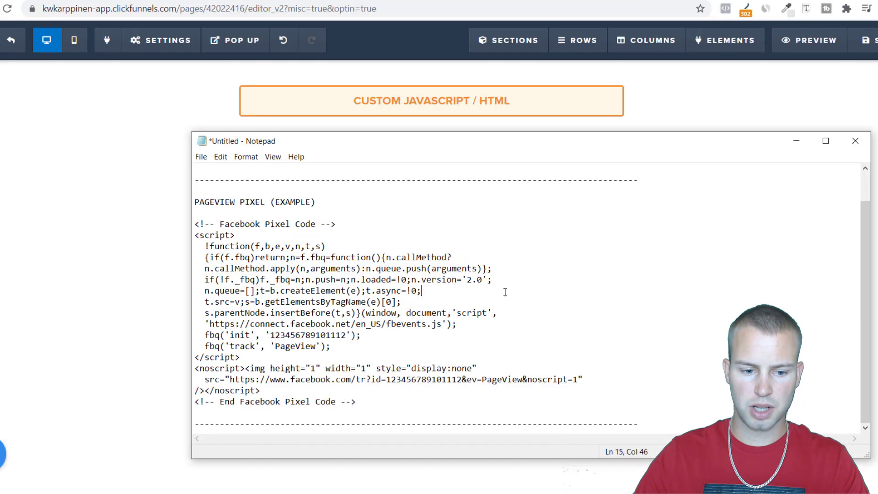
scroll(392, 277, "up", 1)
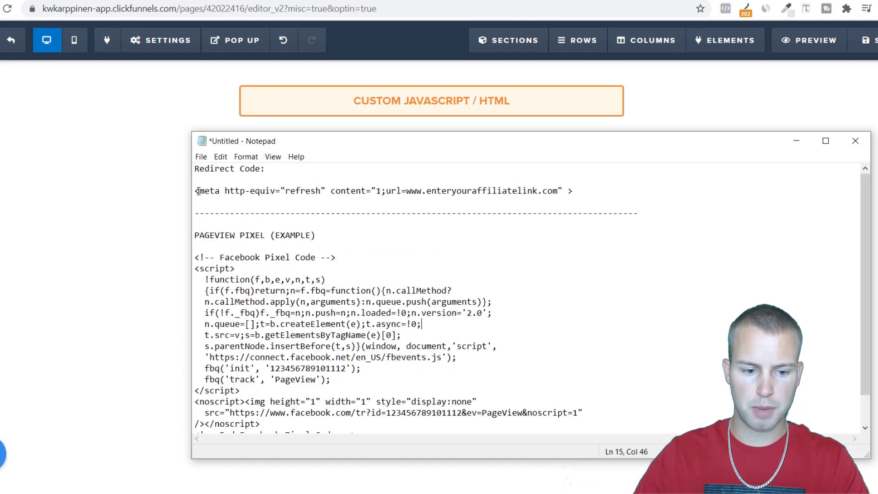
left_click_drag(198, 190, 572, 191)
right_click(382, 188)
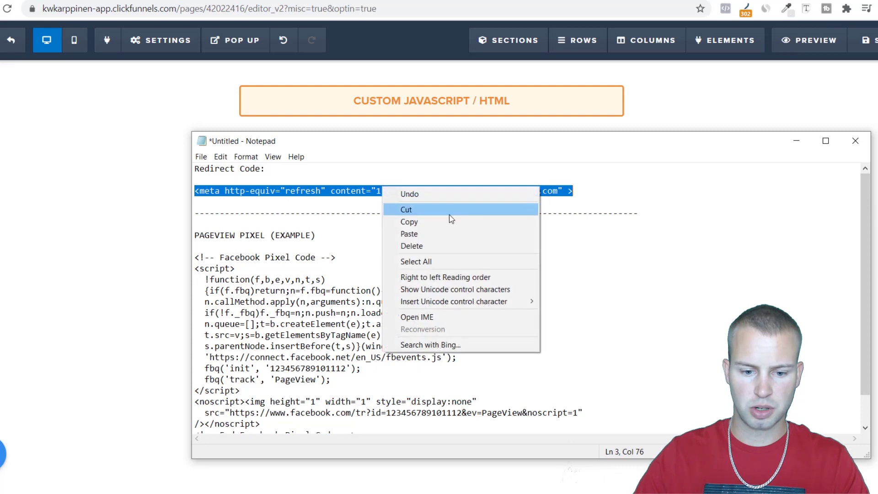
left_click(451, 222)
key("alt+Tab")
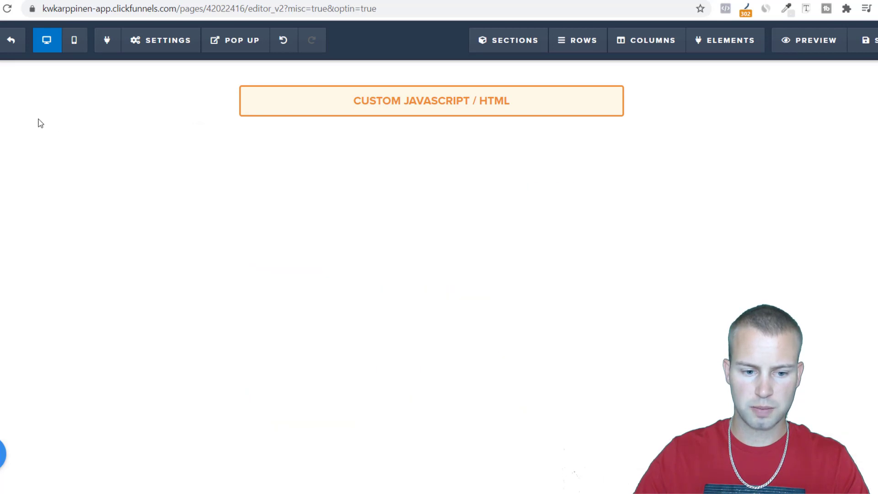
left_click(370, 111)
left_click(814, 187)
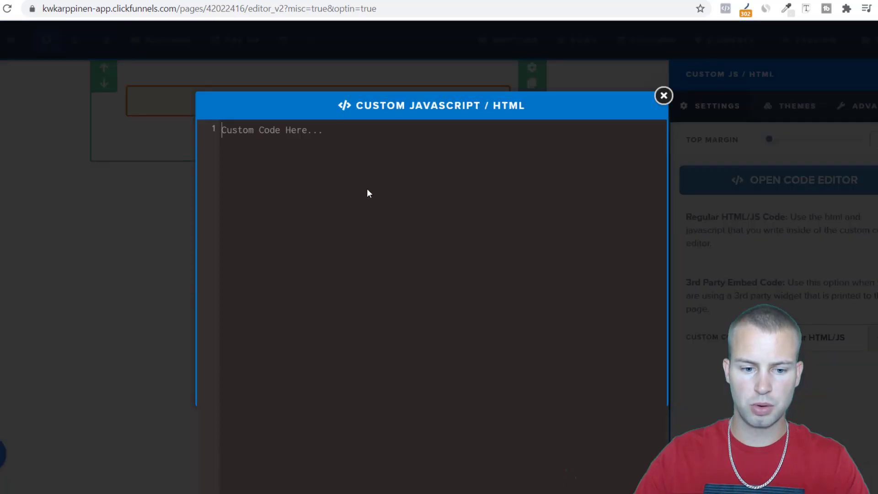
key("ctrl+v")
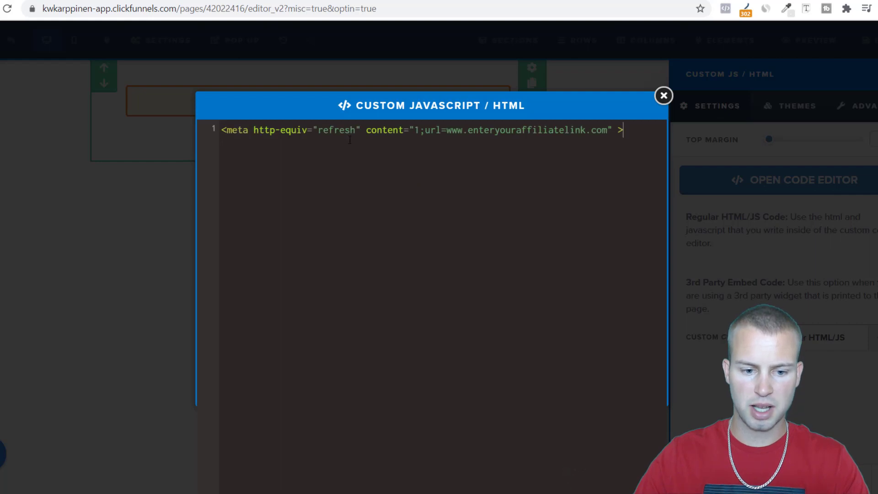
left_click_drag(448, 132, 606, 133)
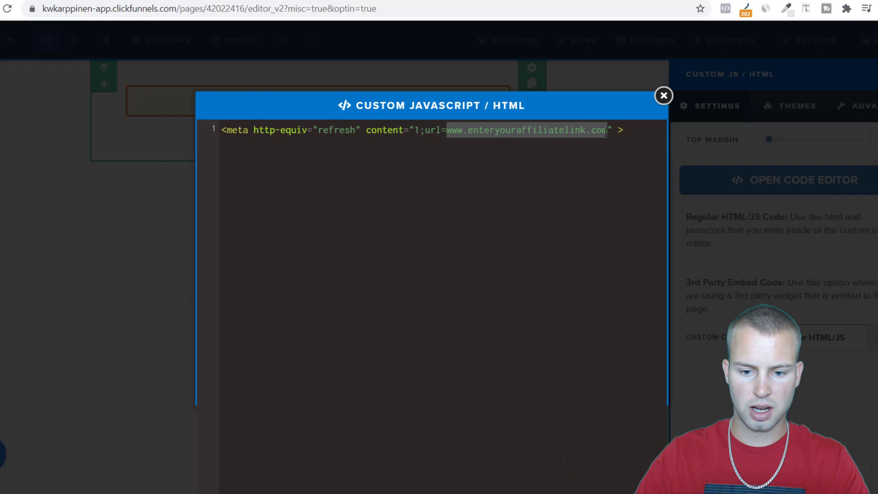
type("www.")
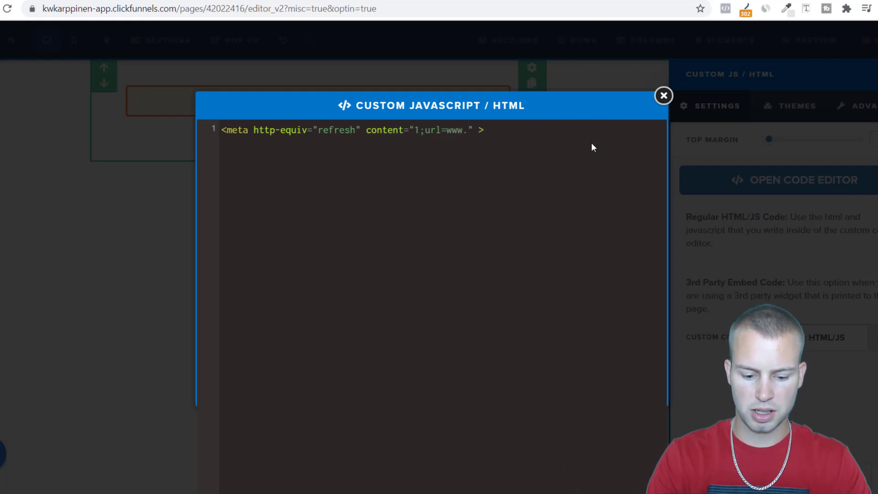
type("maxbountyy")
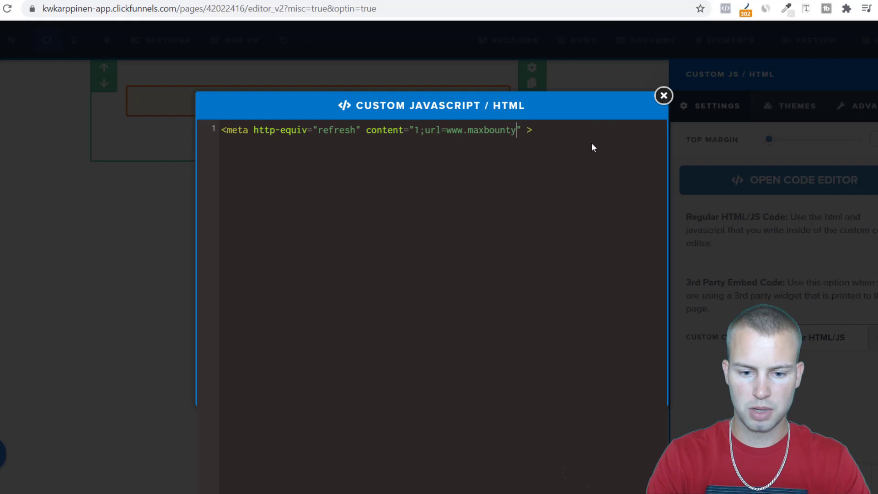
key("BackSpace")
type("affiliate ")
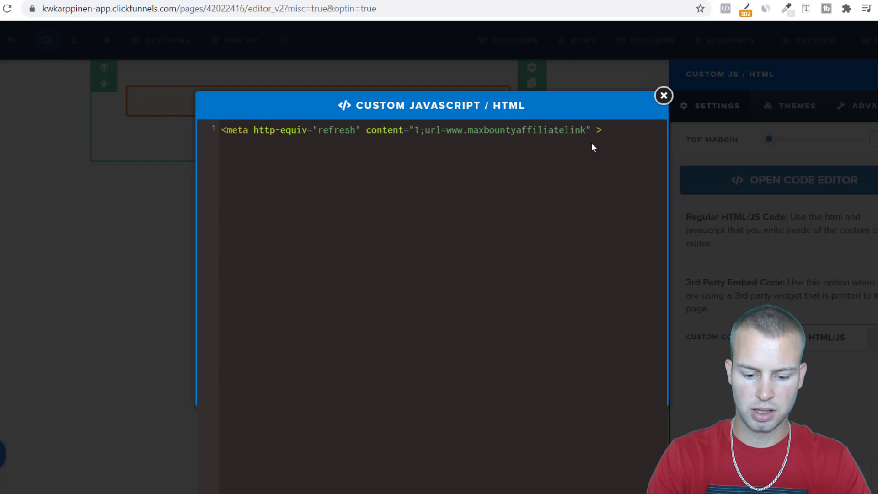
type("link.com")
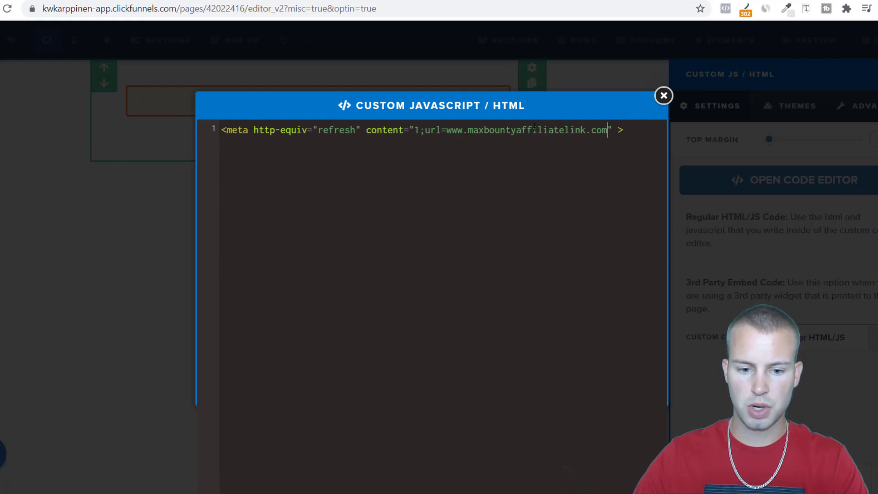
double_click(417, 130)
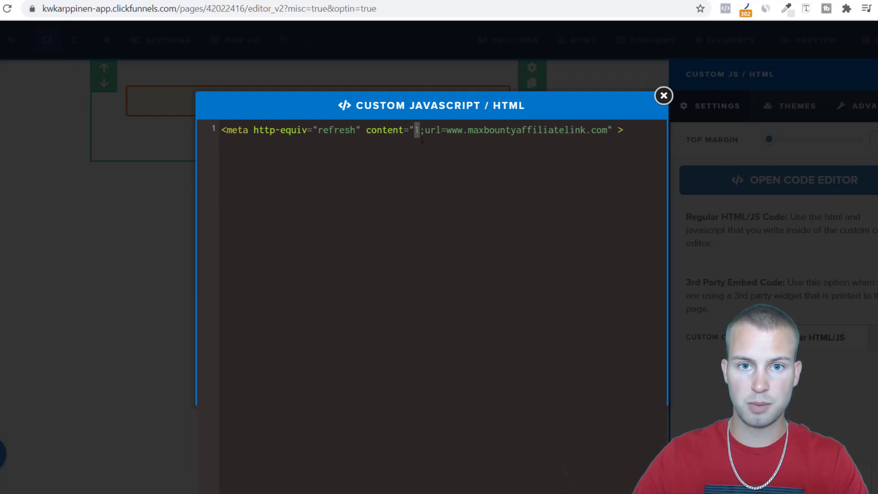
left_click_drag(447, 129, 580, 130)
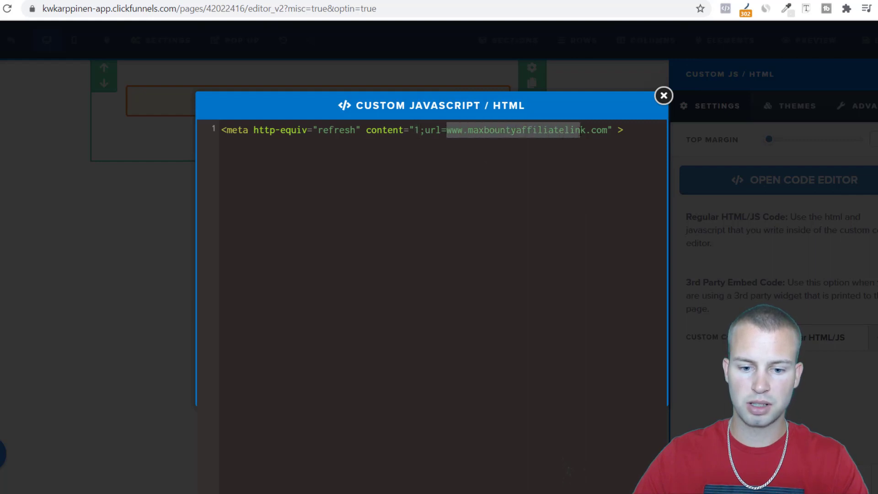
Close the code editor and copy the Redirect (Lead) page's URL from the funnel overview.
left_click(580, 129)
left_click(663, 95)
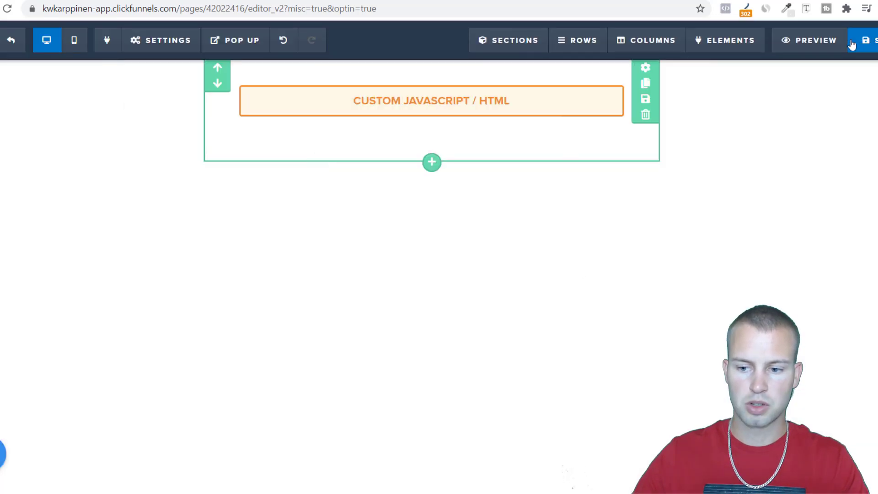
left_click(10, 42)
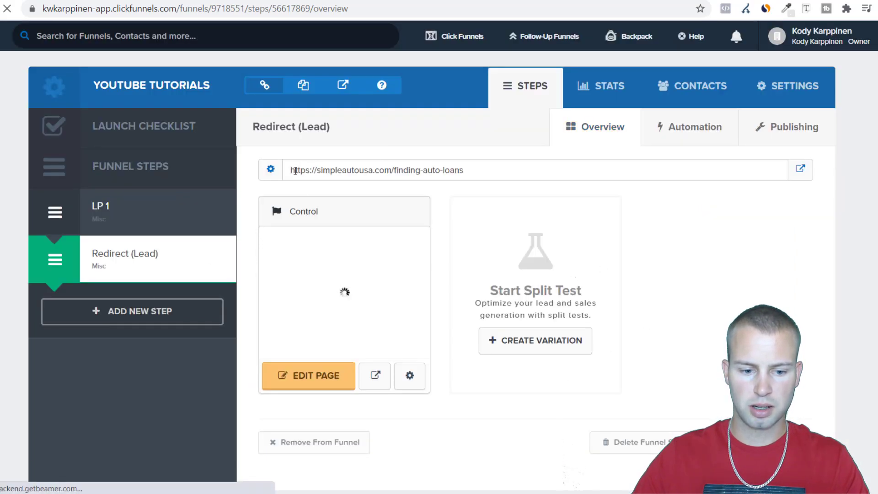
left_click_drag(293, 171, 480, 174)
right_click(480, 174)
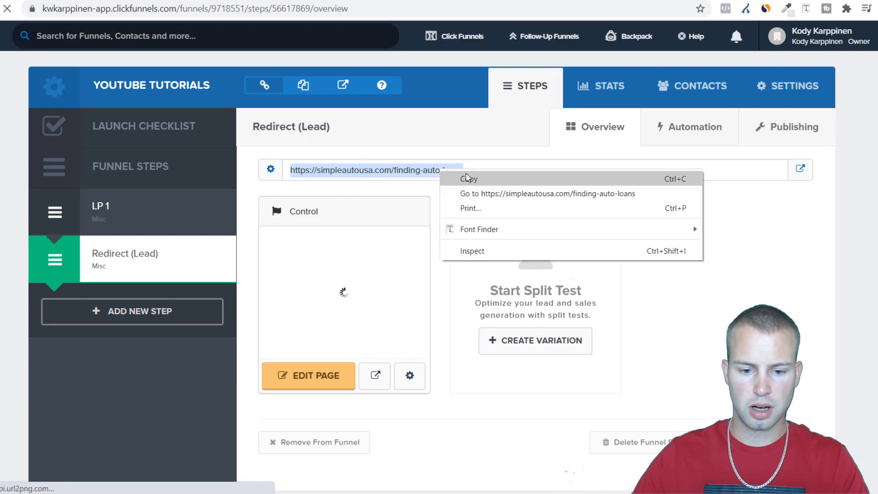
left_click(481, 191)
Paste that URL as the Custom Redirect for the LP 1 survey's Default Outcome.
left_click(121, 216)
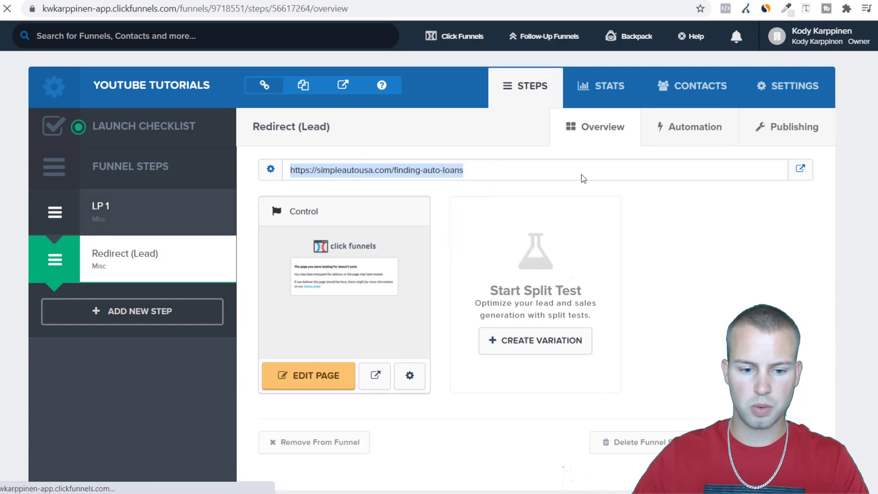
left_click(303, 375)
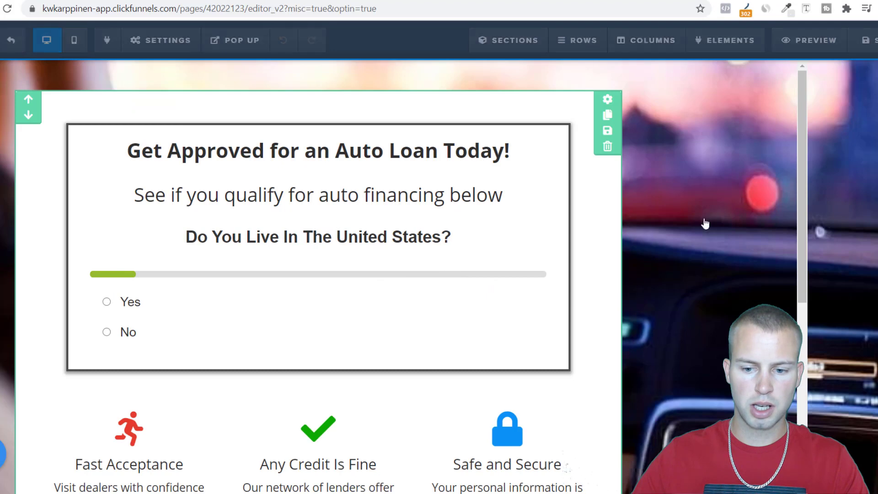
left_click(820, 176)
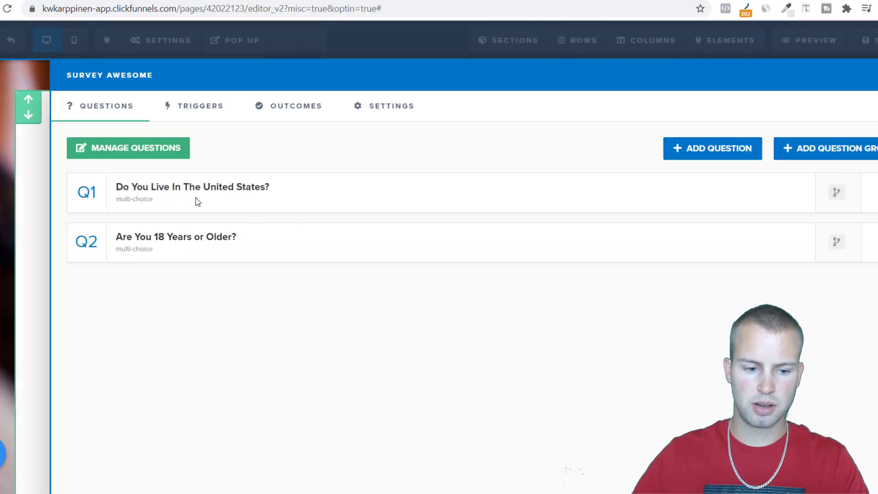
left_click(313, 111)
left_click(157, 191)
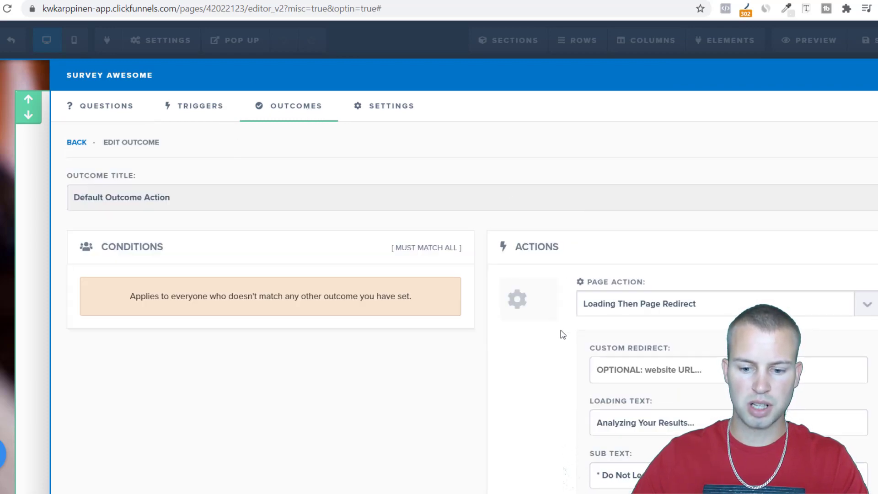
scroll(590, 322, "down", 1)
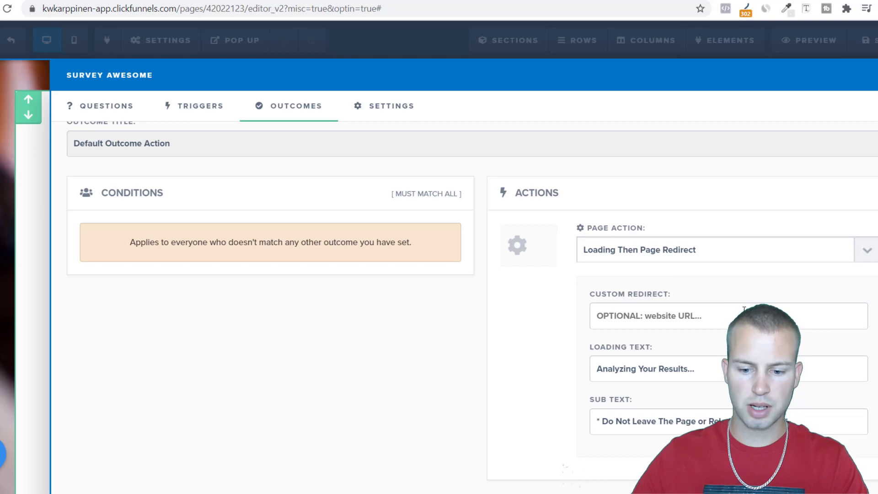
left_click(636, 315)
key("ctrl+v")
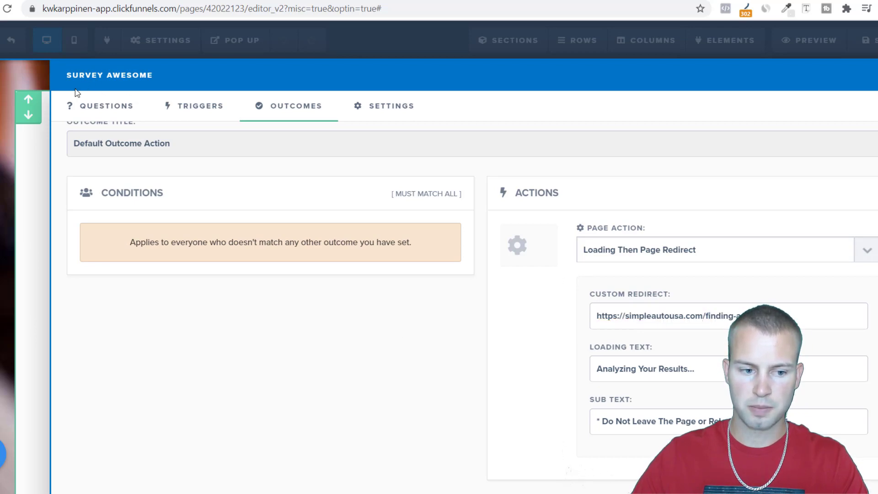
left_click(8, 143)
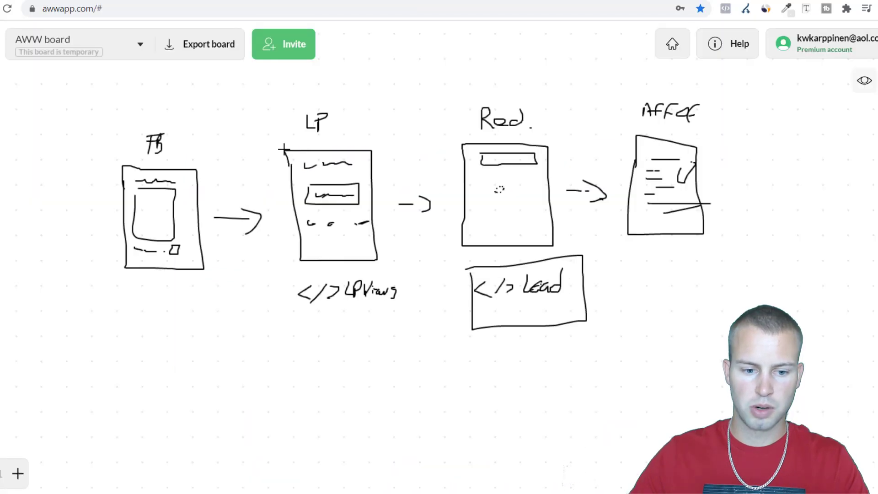
In red, box the LP sketch and its form, arrow LP to Red., and outline Red. and Lead.
mouse_move(284, 148)
left_mouse_down()
mouse_move(293, 268)
mouse_move(370, 244)
mouse_move(348, 149)
mouse_move(285, 148)
left_mouse_up()
mouse_move(308, 181)
left_mouse_down()
mouse_move(306, 199)
mouse_move(343, 205)
mouse_move(360, 189)
mouse_move(304, 183)
left_mouse_up()
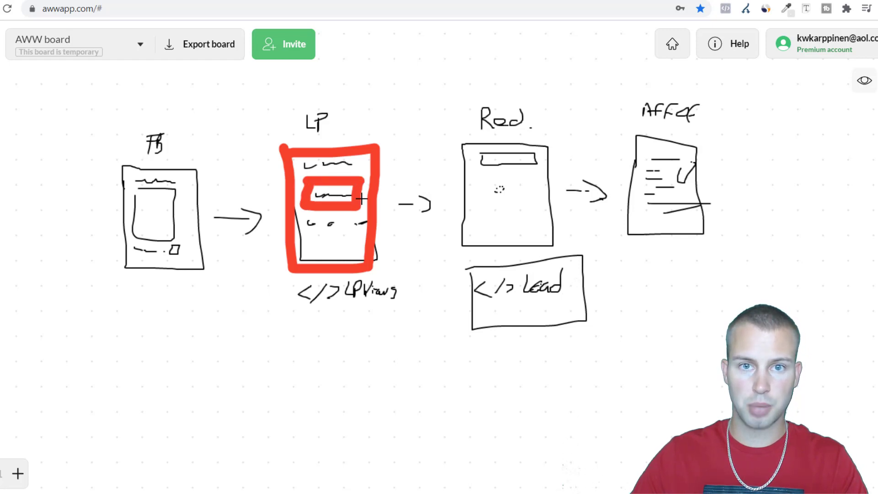
mouse_move(385, 205)
left_mouse_down()
mouse_move(435, 204)
mouse_move(417, 216)
left_mouse_up()
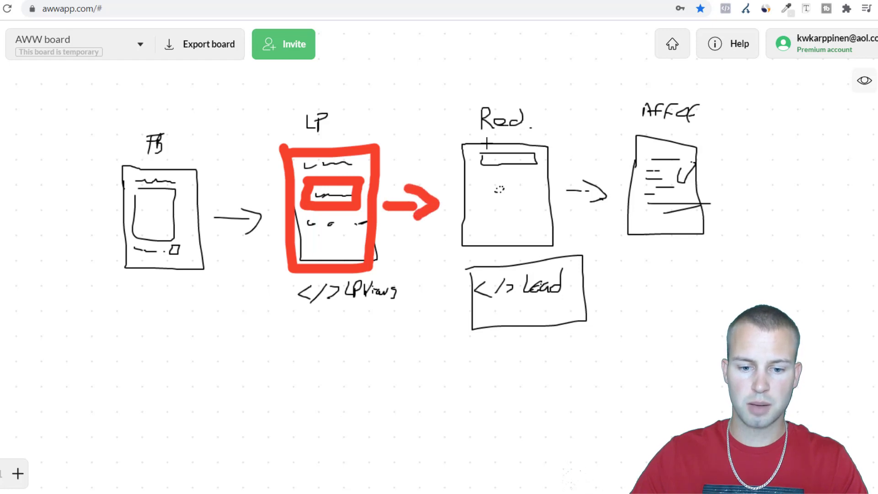
mouse_move(462, 148)
left_mouse_down()
mouse_move(455, 247)
mouse_move(555, 244)
mouse_move(461, 140)
left_mouse_up()
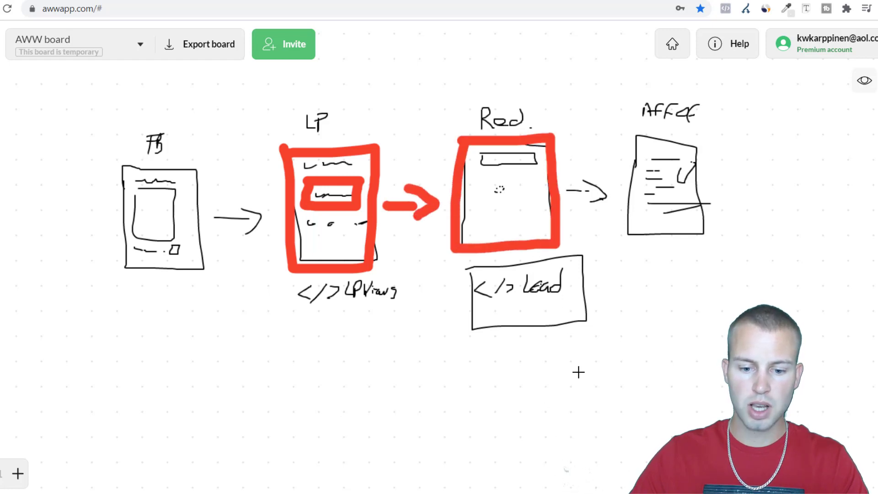
mouse_move(470, 266)
left_mouse_down()
mouse_move(471, 331)
mouse_move(586, 326)
mouse_move(588, 255)
mouse_move(473, 264)
left_mouse_up()
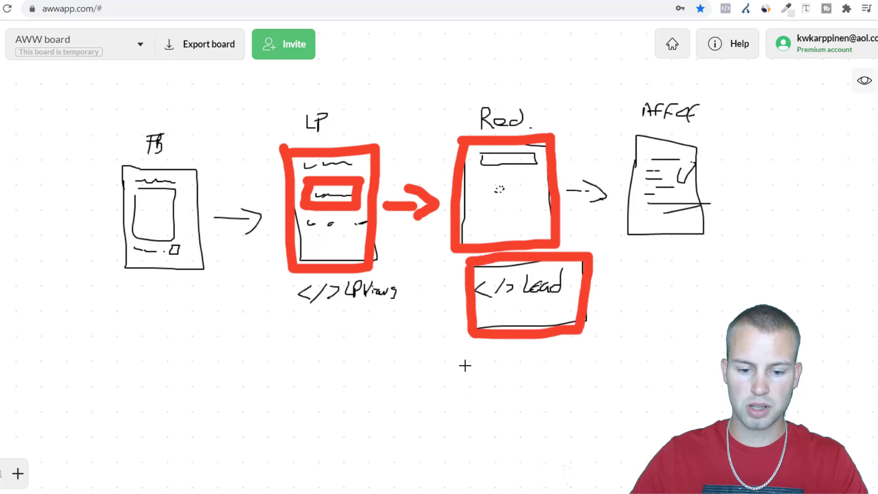
Close the Lead outline and write the red '1s → Offer' note below it.
mouse_move(465, 361)
left_mouse_down()
mouse_move(459, 389)
mouse_move(551, 376)
mouse_move(543, 393)
left_mouse_up()
mouse_move(595, 361)
left_mouse_down()
mouse_move(588, 392)
mouse_move(595, 360)
left_mouse_up()
left_click_drag(658, 360, 634, 393)
mouse_move(631, 379)
left_mouse_down()
mouse_move(674, 362)
mouse_move(672, 372)
mouse_move(687, 377)
mouse_move(711, 371)
left_mouse_up()
Outline the AFF offer page, underline the Lead code, arrow at Red., and re-outline Lead without the stray stroke.
mouse_move(640, 135)
left_mouse_down()
mouse_move(630, 195)
mouse_move(643, 235)
mouse_move(716, 232)
mouse_move(711, 138)
mouse_move(650, 130)
left_mouse_up()
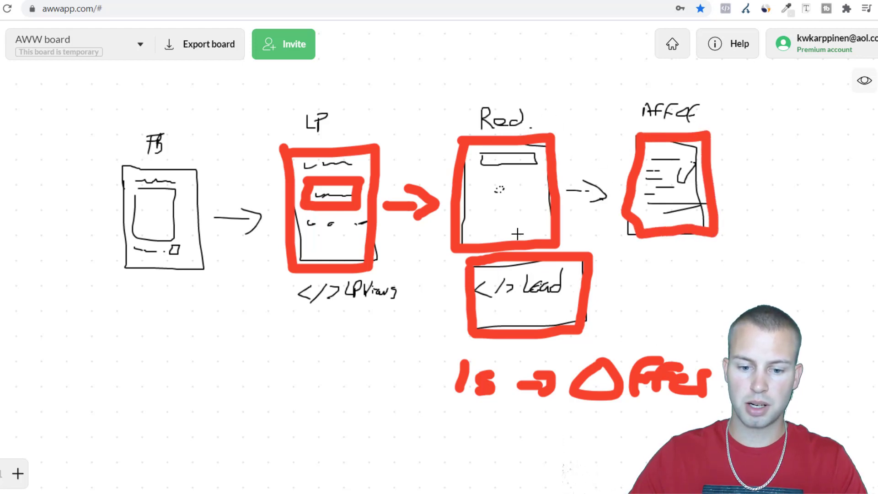
left_click_drag(484, 313, 561, 313)
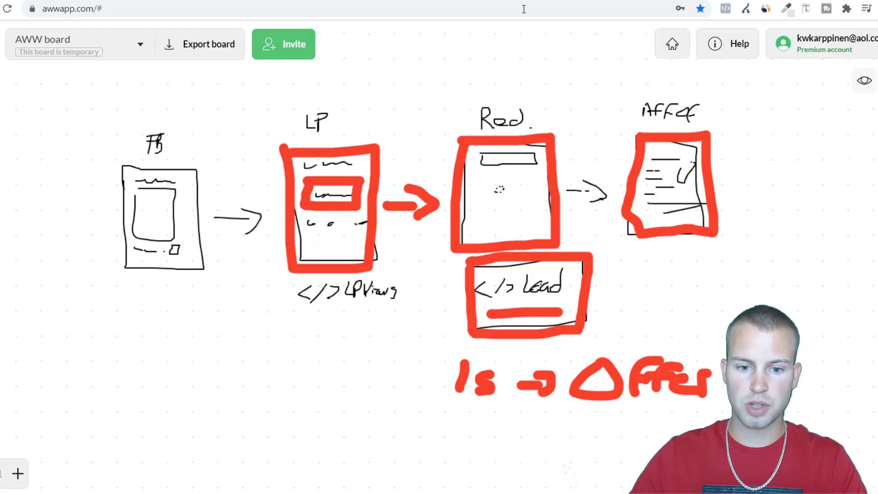
mouse_move(476, 48)
left_mouse_down()
mouse_move(486, 98)
mouse_move(455, 101)
left_mouse_up()
left_click_drag(470, 192, 543, 305)
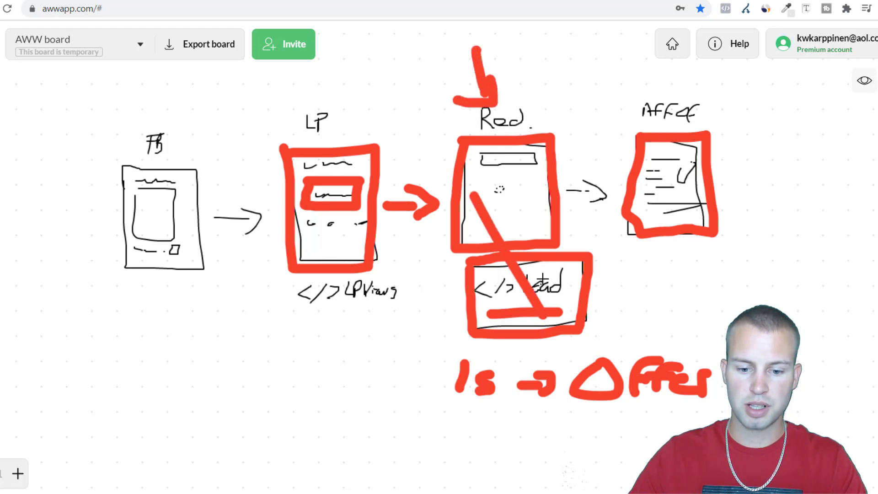
key("ctrl+z")
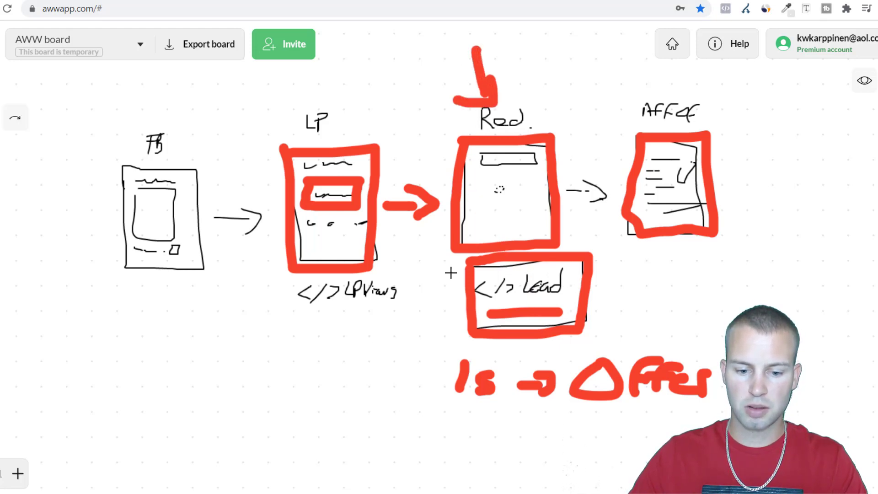
mouse_move(450, 265)
left_mouse_down()
mouse_move(448, 349)
mouse_move(604, 338)
mouse_move(604, 265)
mouse_move(494, 237)
mouse_move(446, 297)
left_mouse_up()
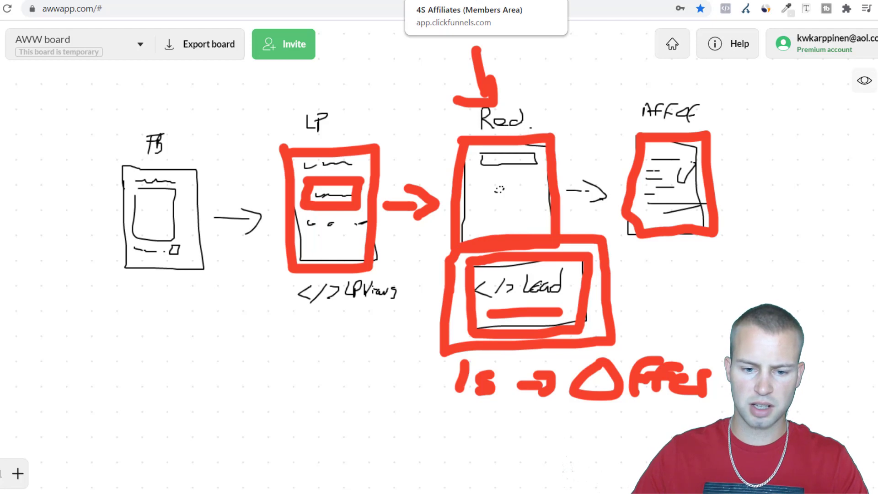
Show the 4$ Affiliates members-area course page and scroll to the split-test tracking lesson.
left_click(439, 1)
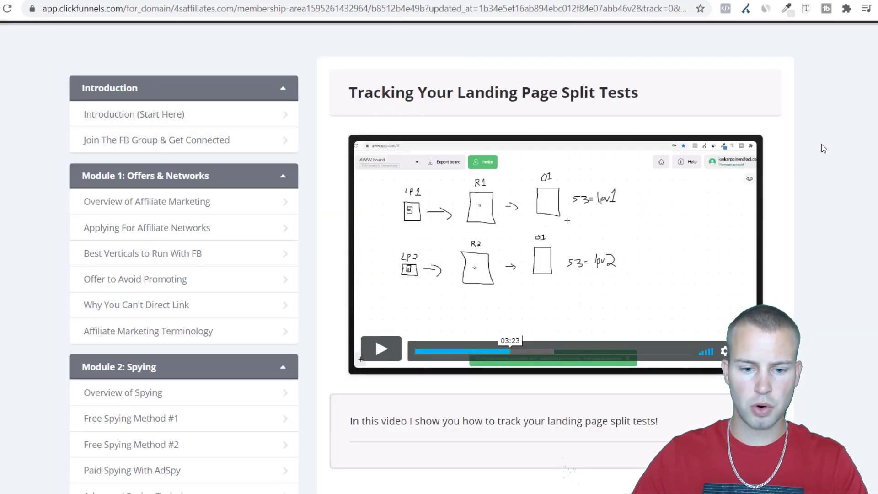
scroll(289, 55, "up", 1)
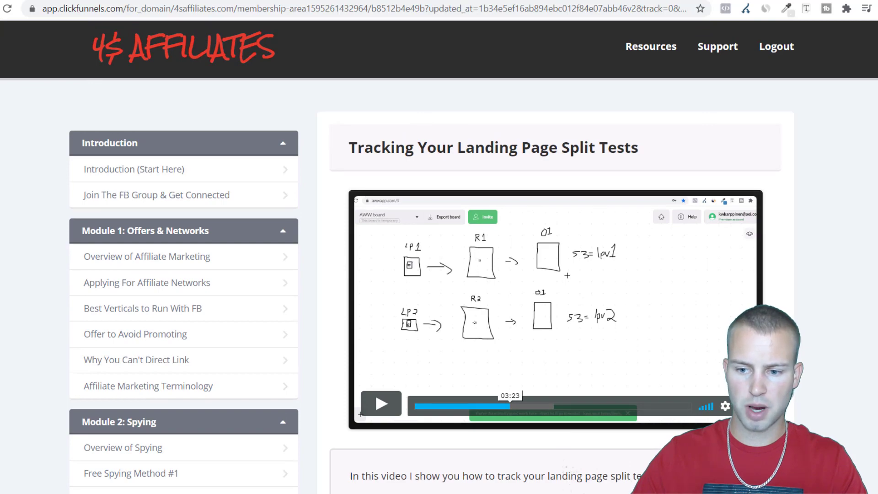
scroll(439, 256, "down", 20)
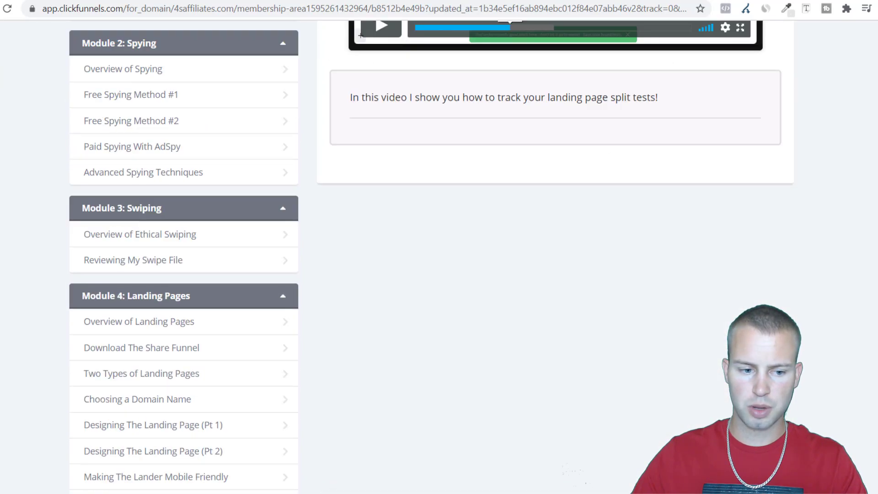
scroll(439, 256, "up", 20)
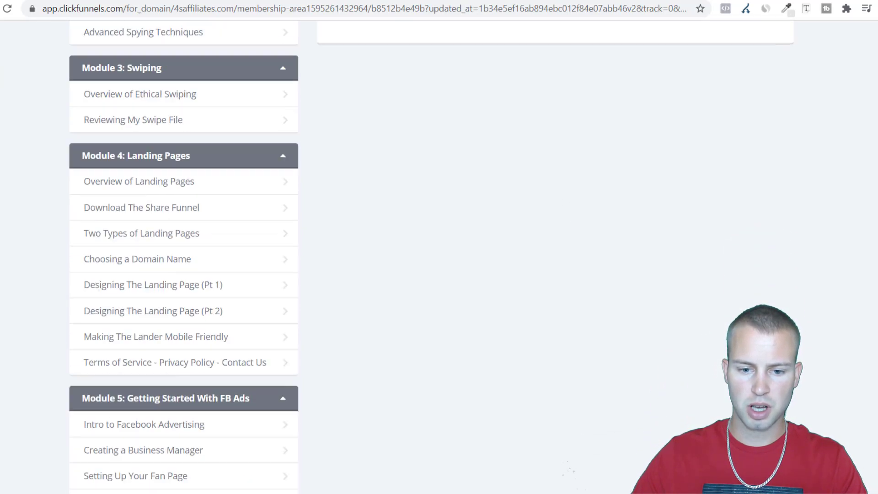
scroll(439, 256, "down", 4)
scroll(530, 77, "up", 2)
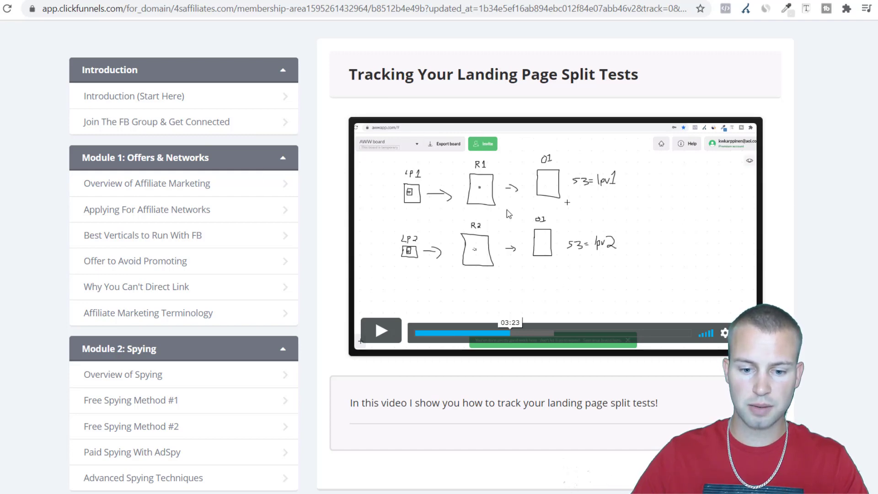
Exit the page editor to the LP 1 step overview, then return to the split-test lesson.
left_click(219, 0)
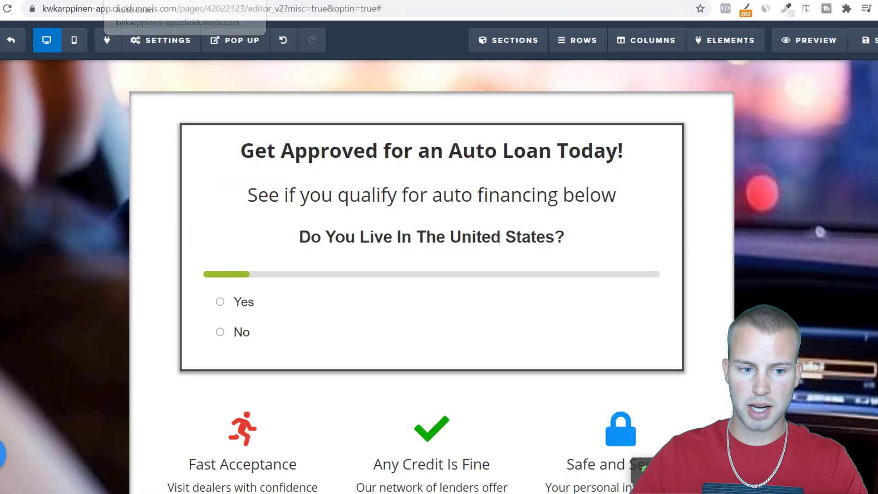
left_click(16, 53)
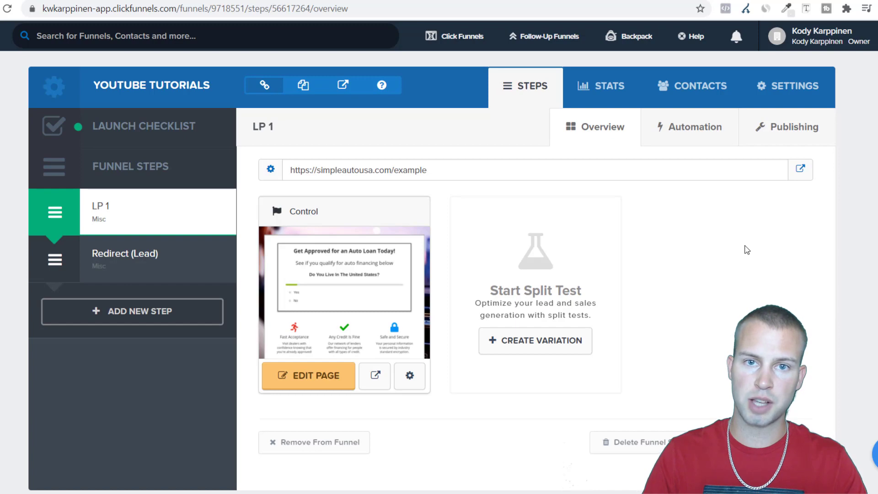
key("ctrl+Tab")
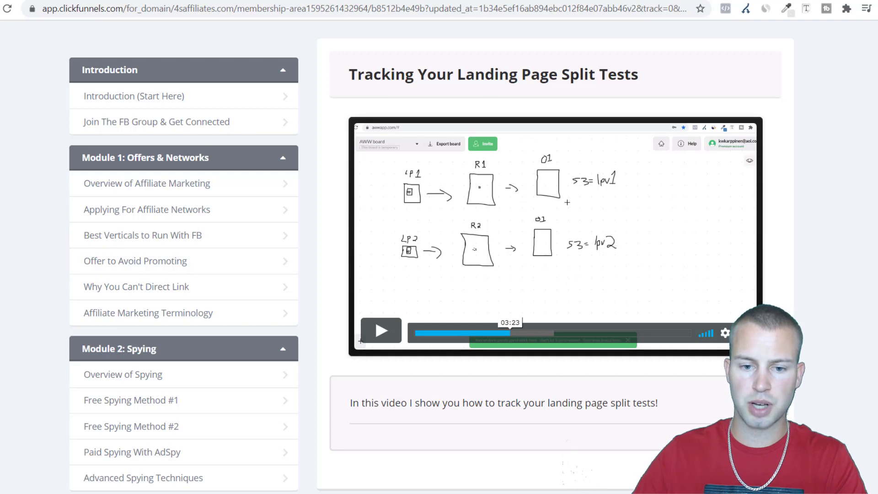
Draw a large red box around the whole FB-to-offer funnel diagram.
mouse_move(90, 109)
left_mouse_down()
mouse_move(67, 382)
mouse_move(686, 434)
mouse_move(765, 62)
mouse_move(97, 102)
left_mouse_up()
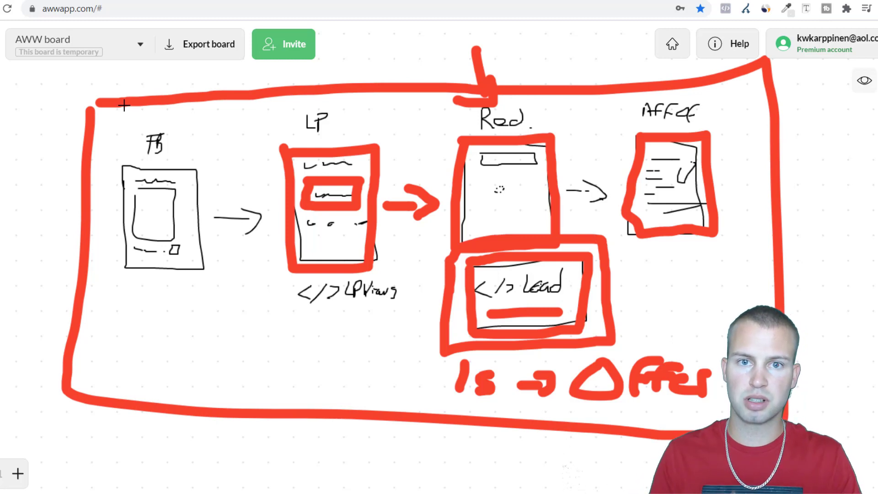